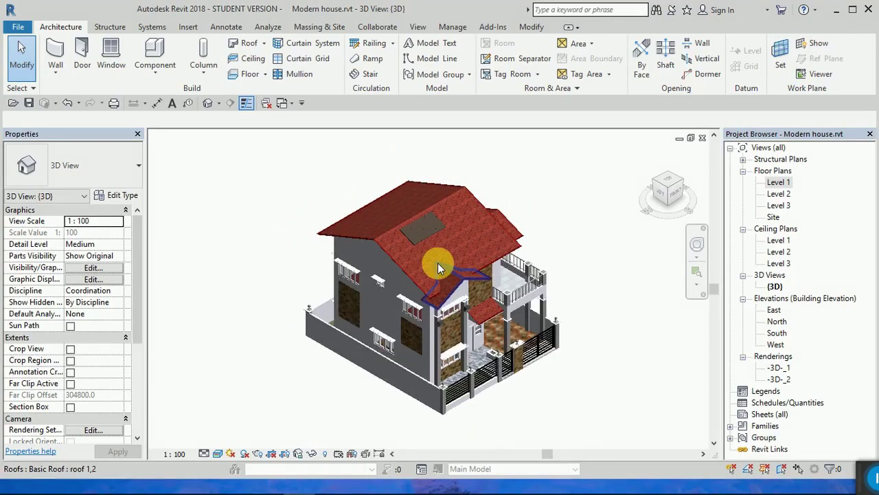
Step: Open the Level 1 floor plan from the Project Browser and clear the selection
double_click(779, 182)
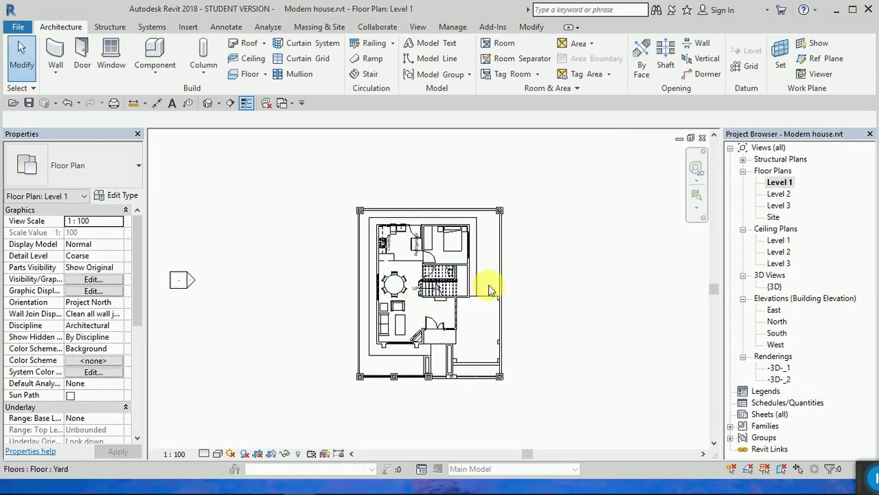
left_click(221, 219)
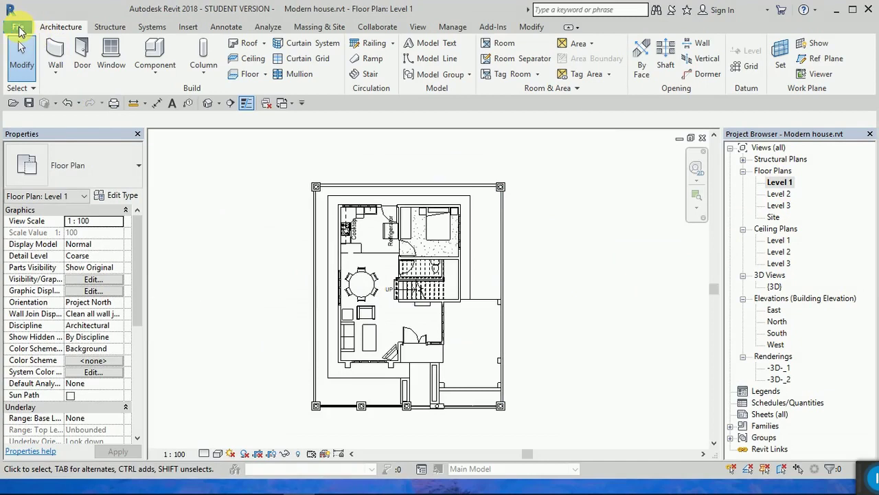
Step: Export the Level 1 plan as an AutoCAD 2010 DWG named 'Level 1' into DIALUux files
left_click(18, 27)
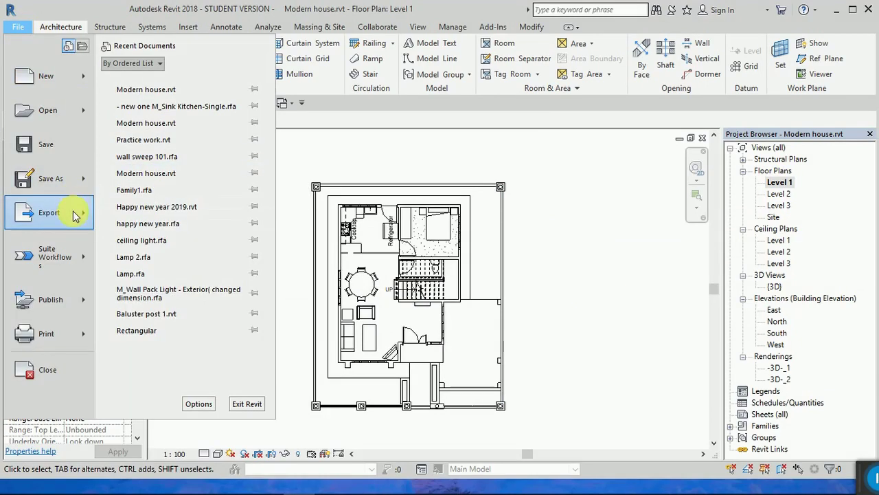
mouse_move(85, 217)
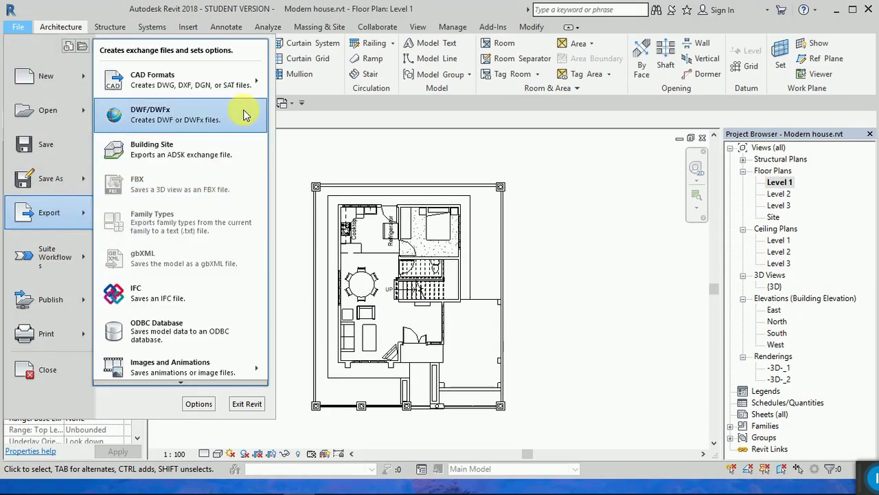
mouse_move(259, 84)
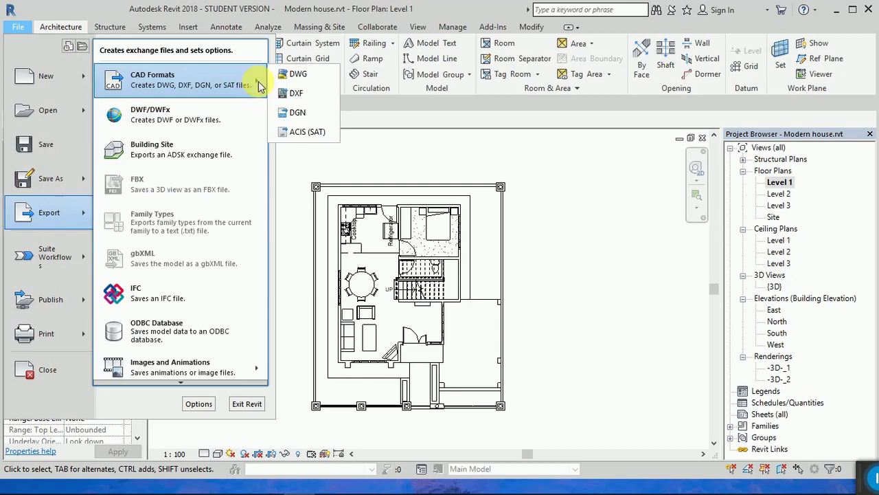
left_click(301, 73)
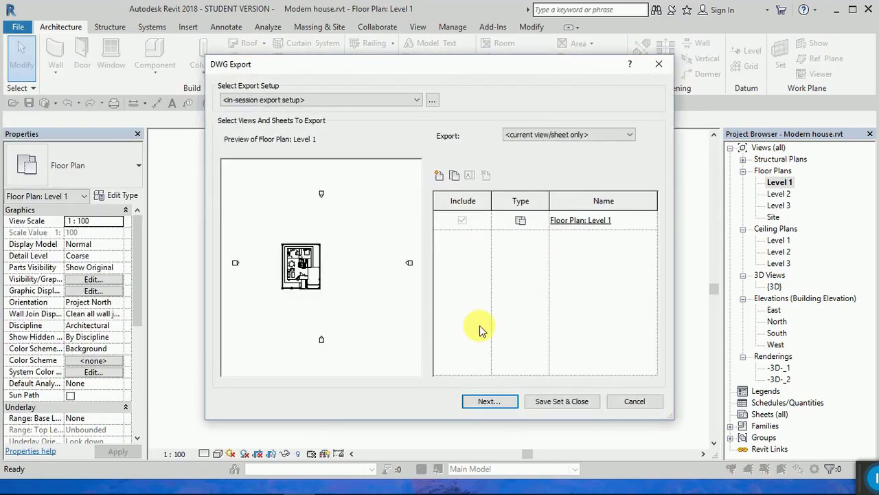
left_click(487, 401)
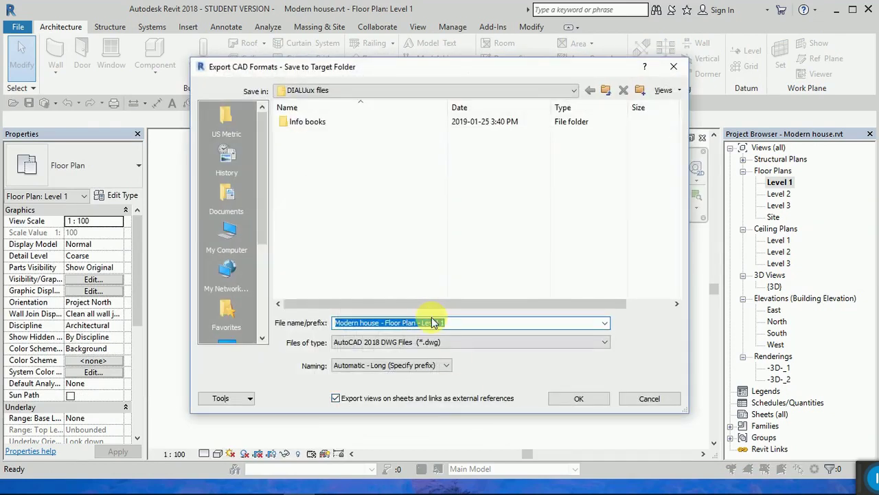
left_click(467, 327)
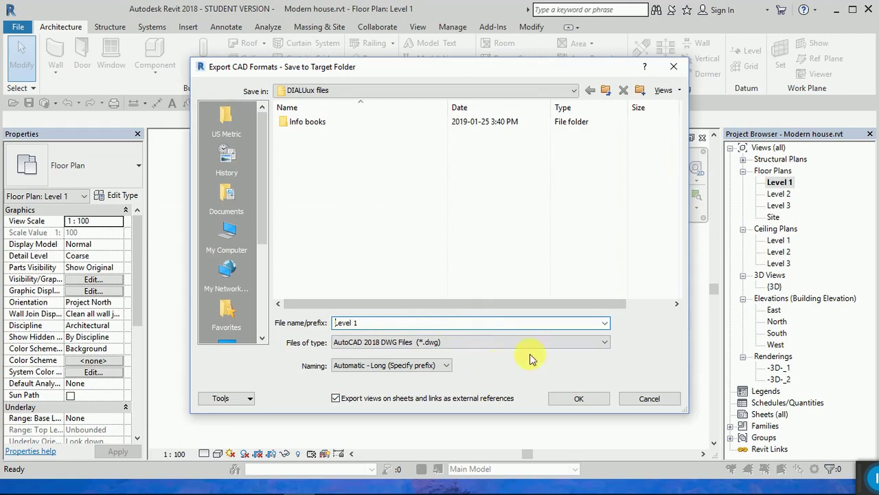
left_click(603, 342)
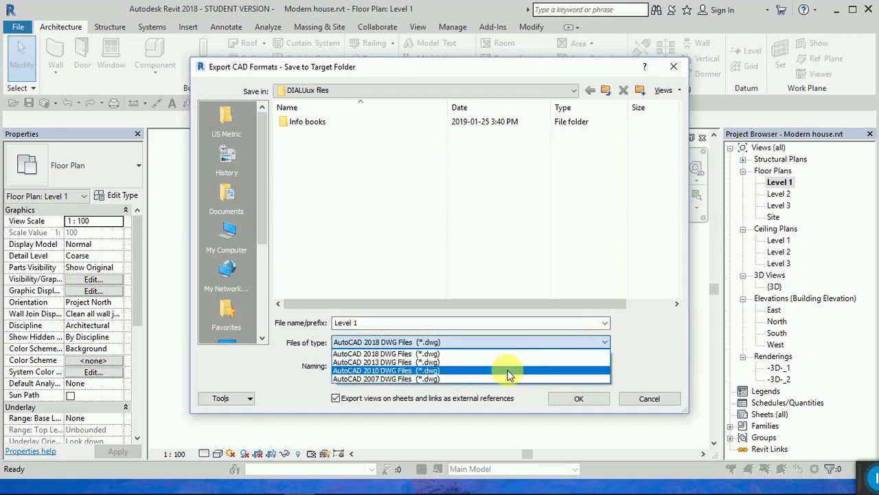
left_click(390, 372)
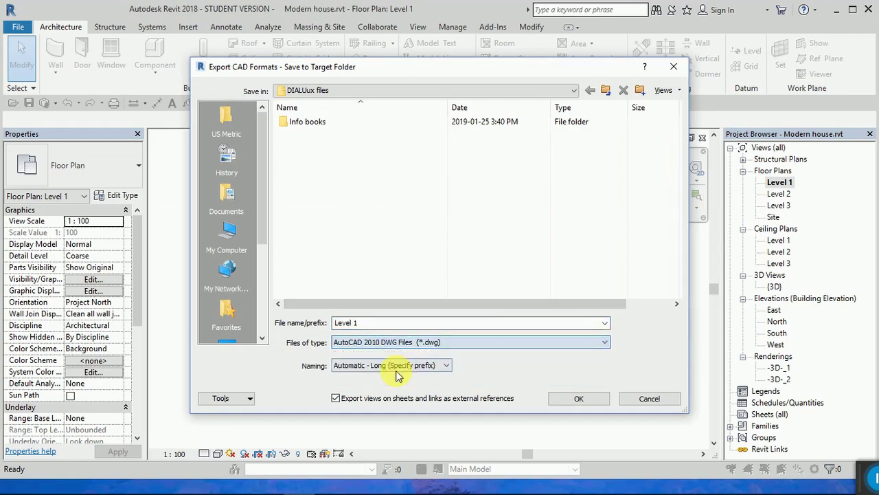
left_click(567, 401)
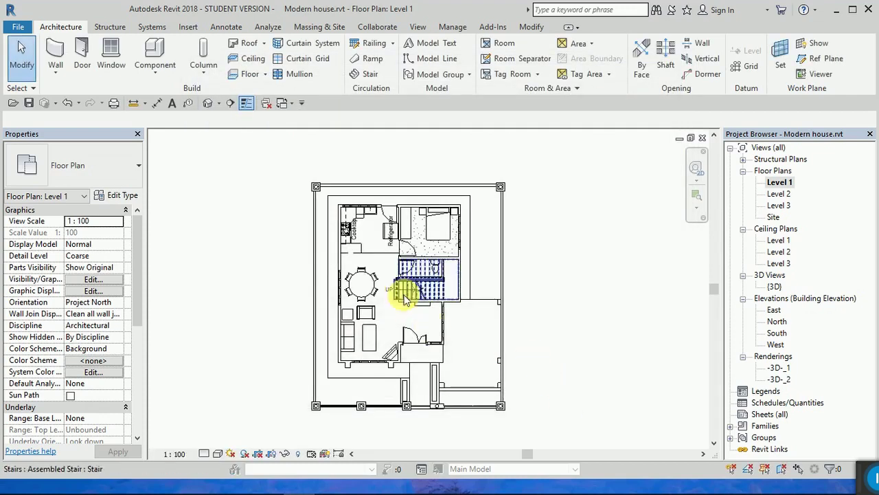
scroll(383, 287, "down", 2)
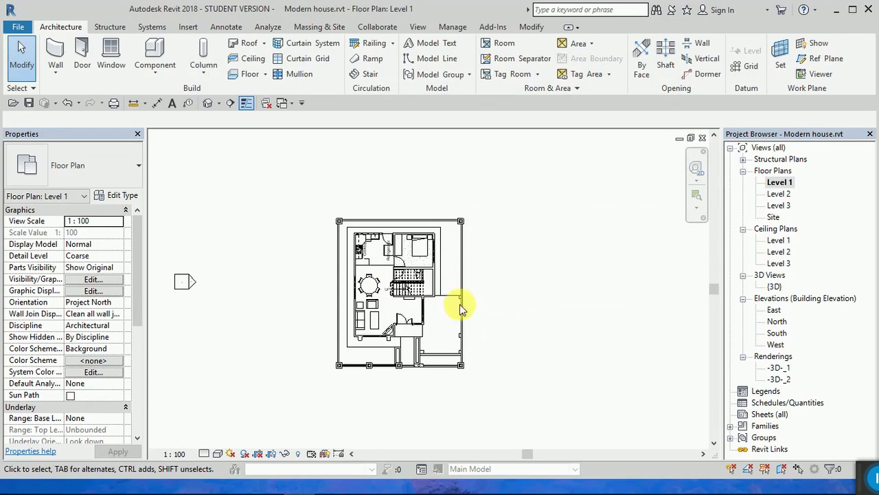
Step: Open the Level 2 floor plan and export it as an AutoCAD 2010 DWG named 'Level 2'
double_click(779, 193)
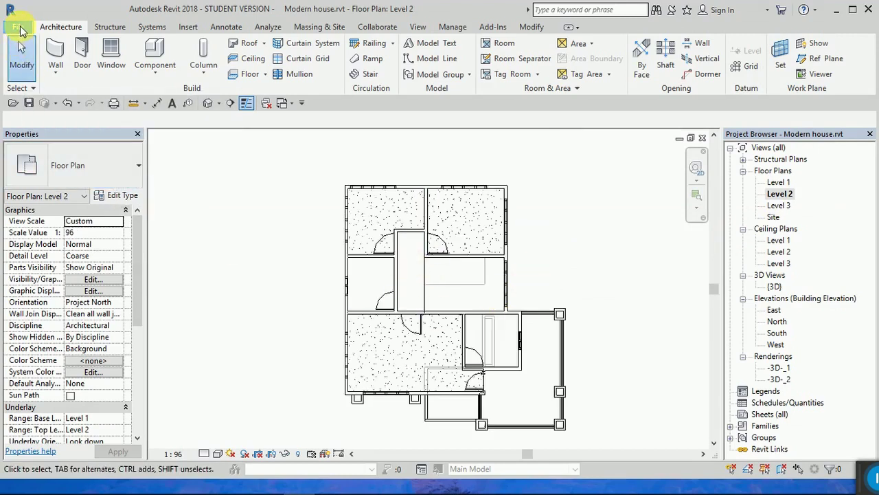
left_click(18, 26)
mouse_move(74, 215)
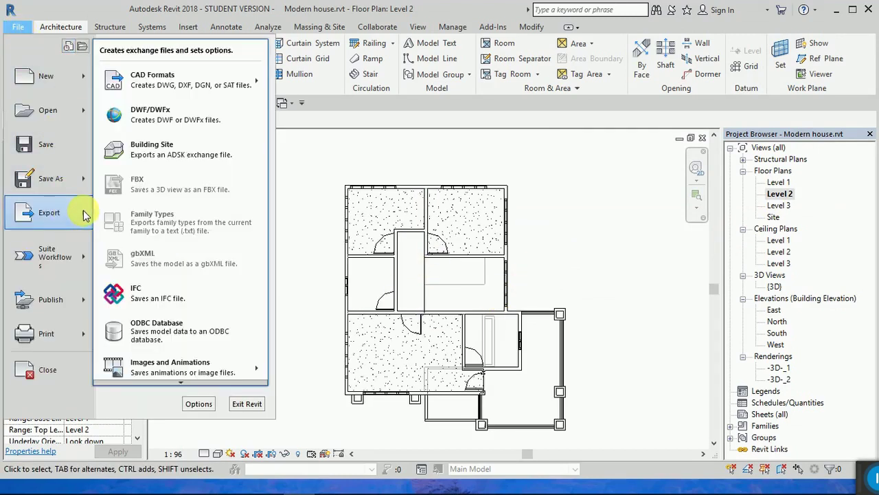
mouse_move(256, 83)
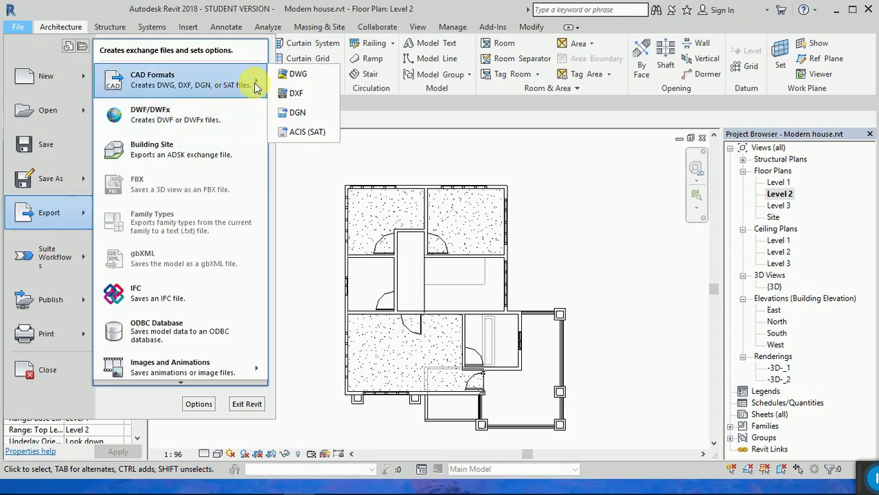
left_click(292, 76)
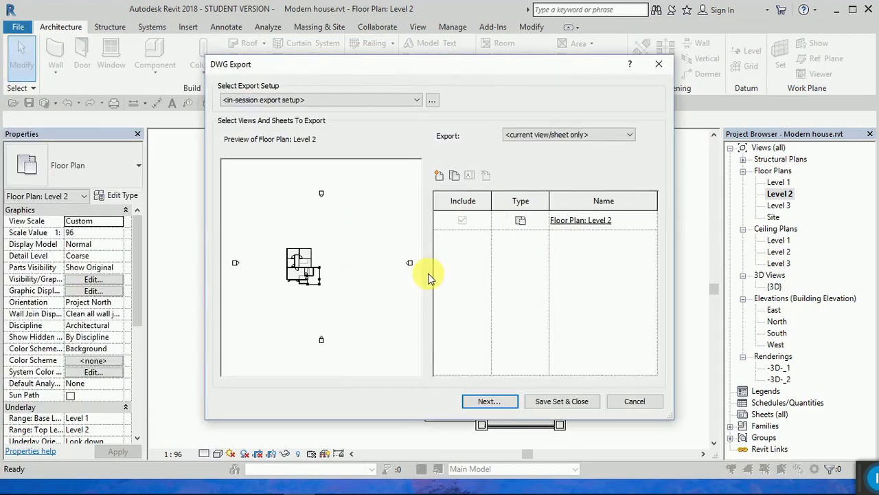
left_click(501, 403)
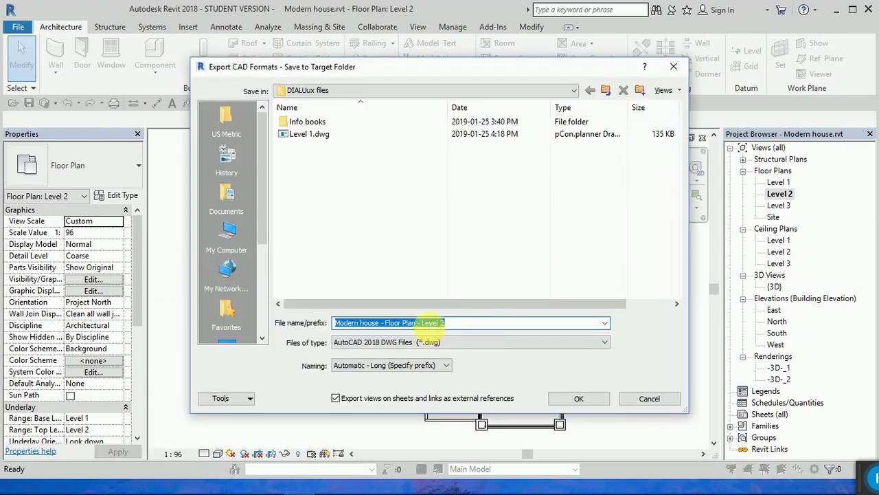
left_click(434, 323)
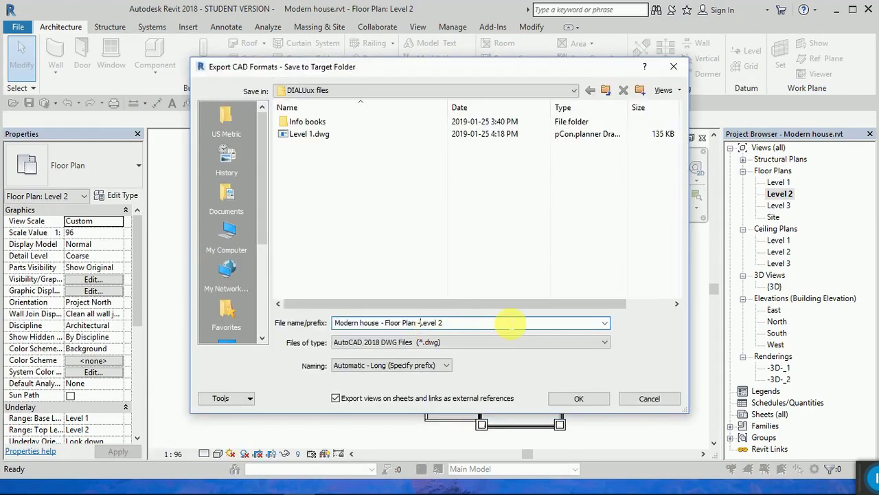
key("BackSpace")
key("BackSpace")
key("BackSpace")
key("BackSpace")
key("BackSpace")
key("BackSpace")
key("BackSpace")
key("BackSpace")
key("BackSpace")
key("BackSpace")
key("BackSpace")
key("BackSpace")
key("BackSpace")
key("BackSpace")
key("BackSpace")
key("BackSpace")
key("BackSpace")
key("BackSpace")
key("BackSpace")
key("BackSpace")
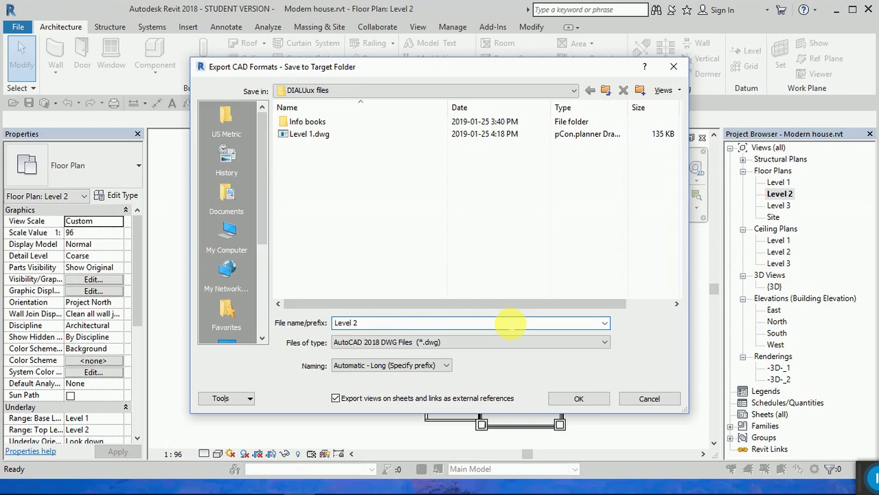
left_click(589, 342)
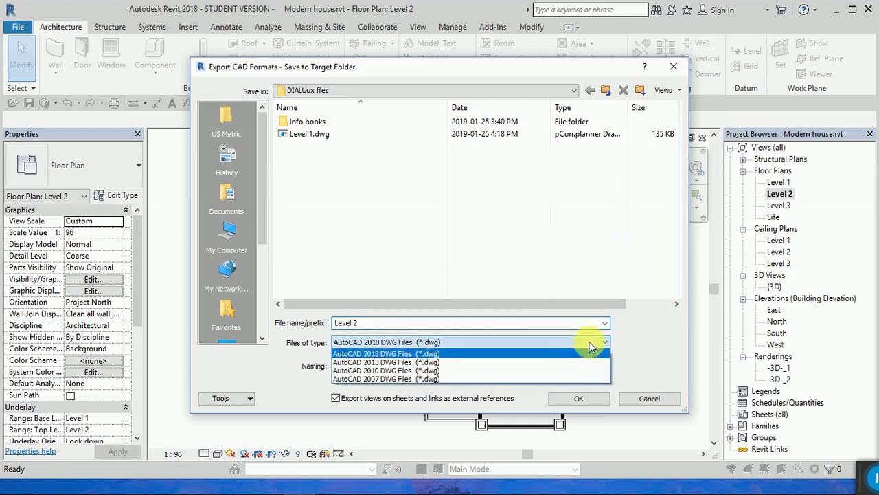
left_click(503, 371)
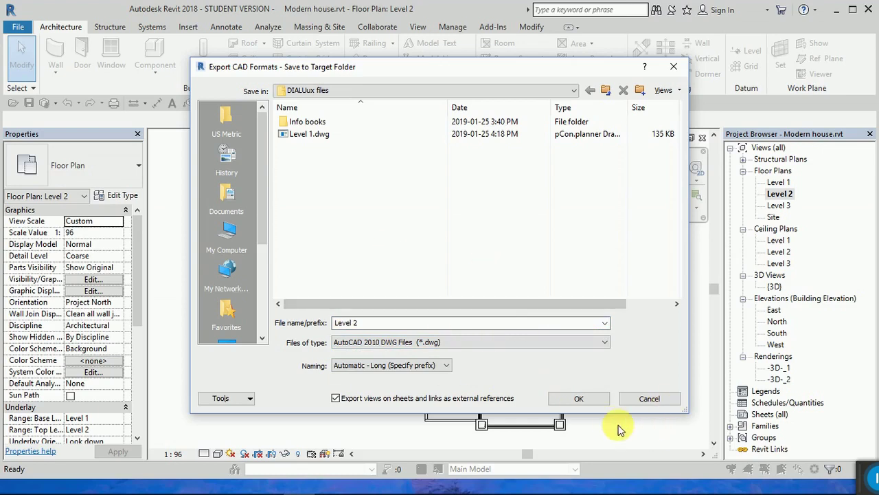
left_click(588, 399)
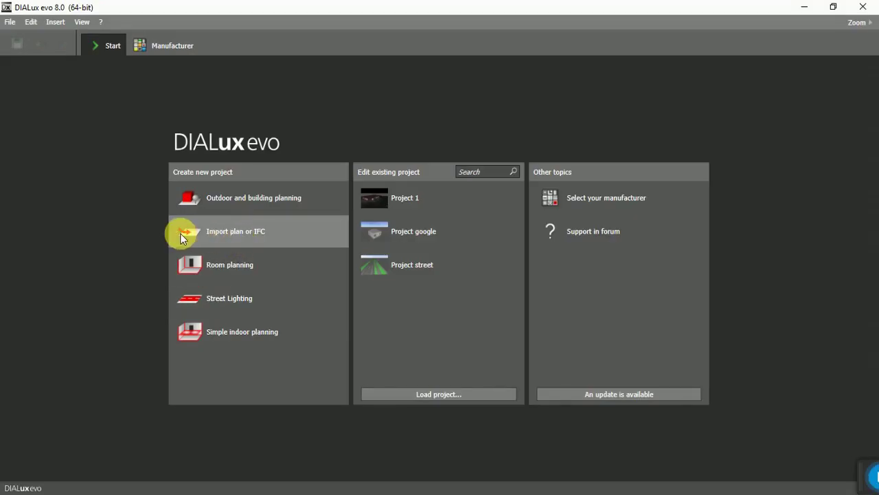
Step: Create a new DIALux project by importing Level 1.dwg from the DIALUux files folder
left_click(223, 233)
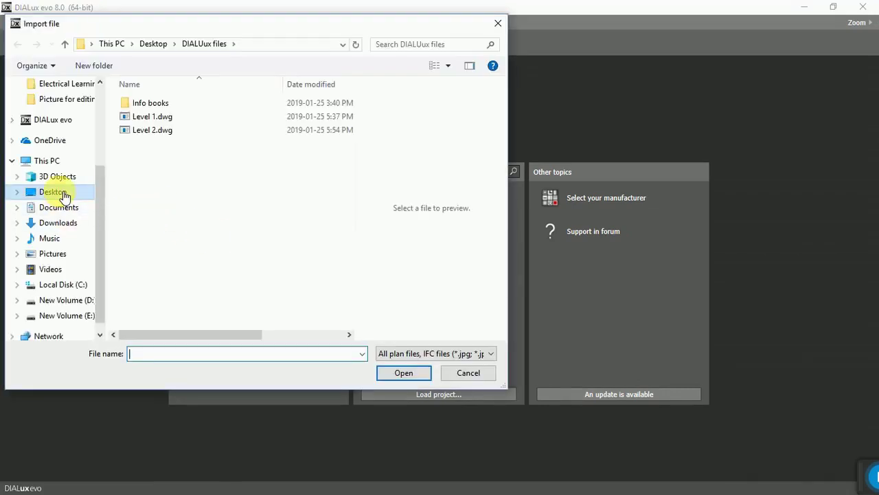
left_click(143, 116)
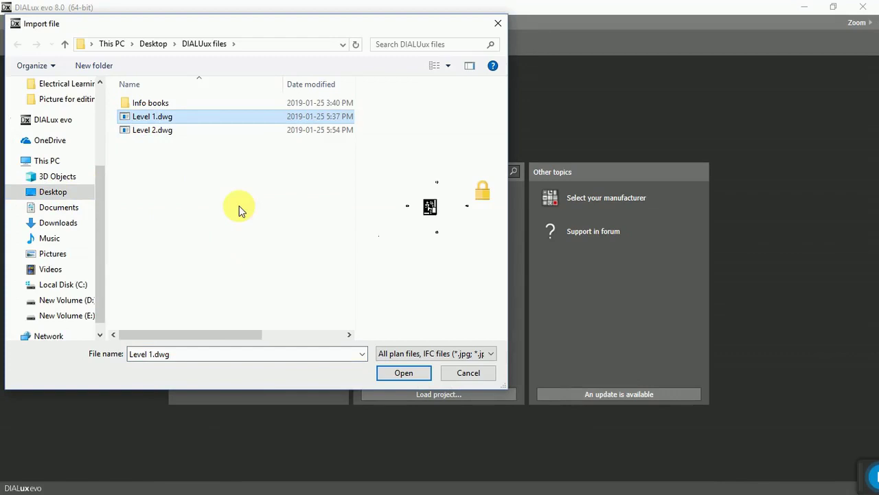
left_click(405, 371)
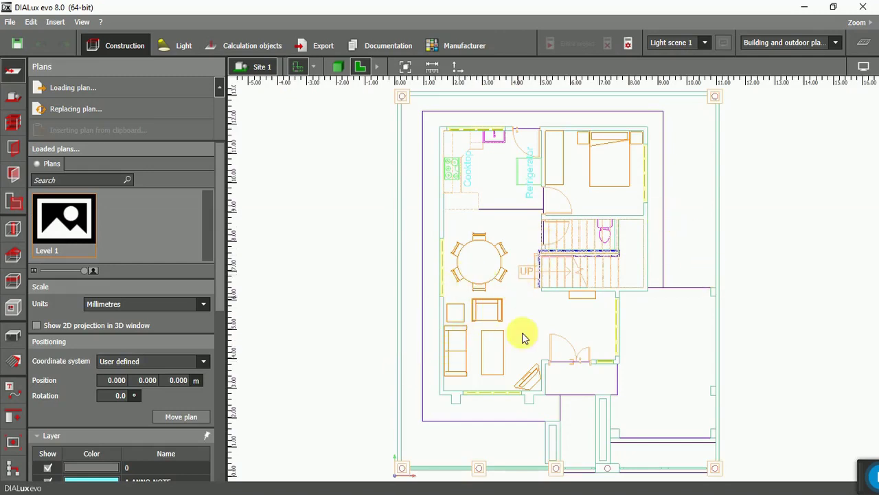
Step: Load Level 2.dwg as a second plan in the project
scroll(334, 295, "down", 1)
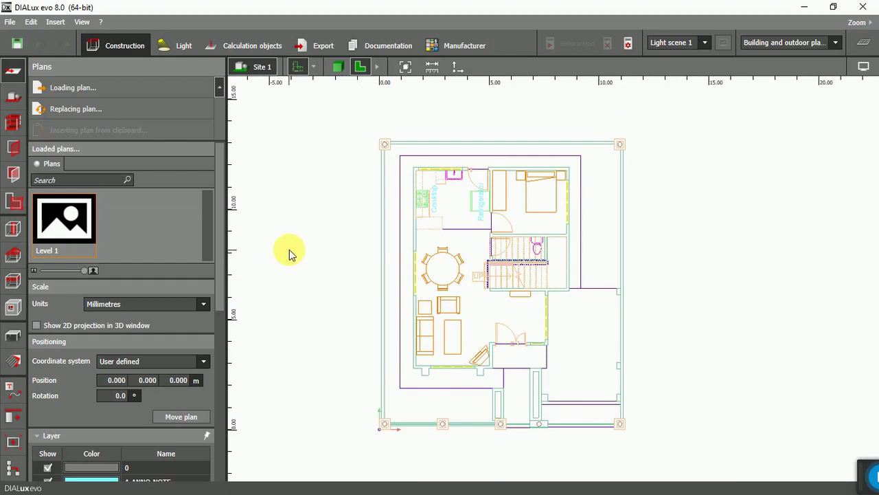
left_click(81, 88)
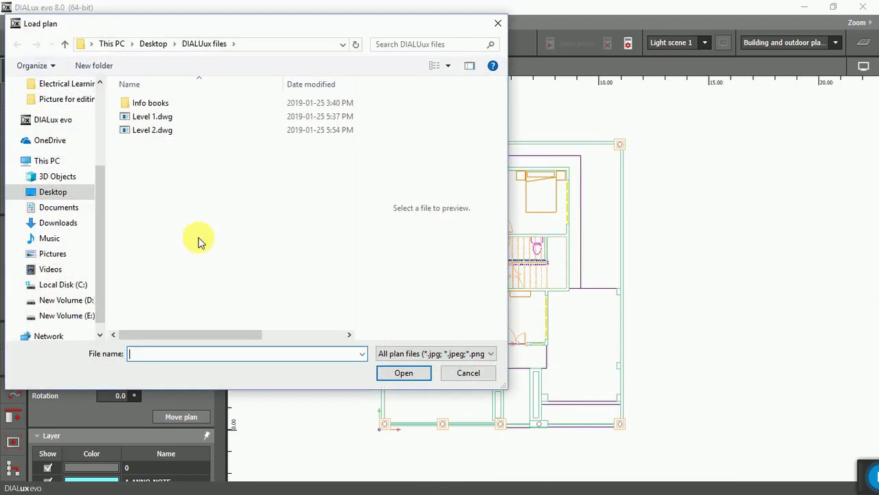
left_click(144, 131)
left_click(406, 375)
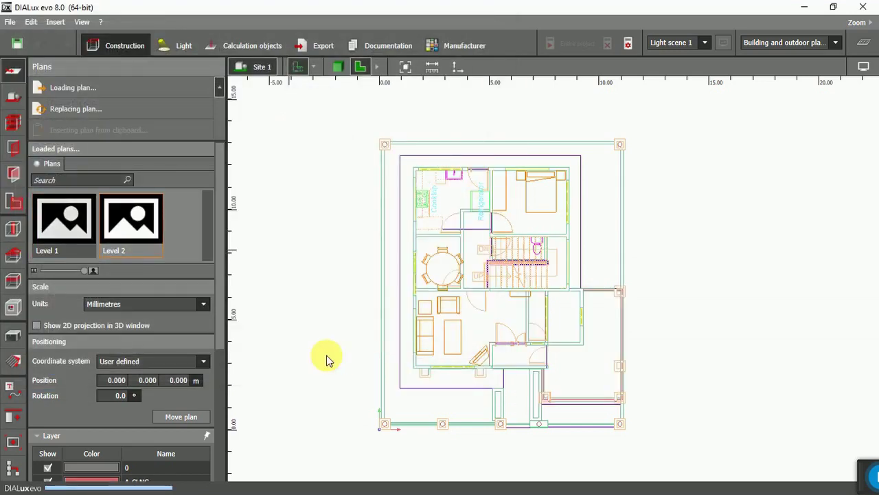
scroll(327, 359, "down", 1)
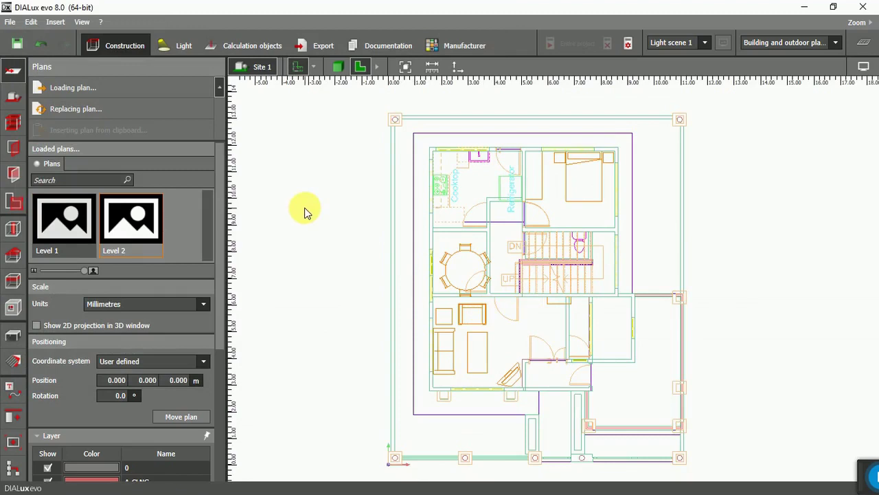
Step: Zoom into the stairs and toggle the Level 2 plan off and on to identify its lines
scroll(326, 227, "down", 2)
scroll(581, 287, "up", 3)
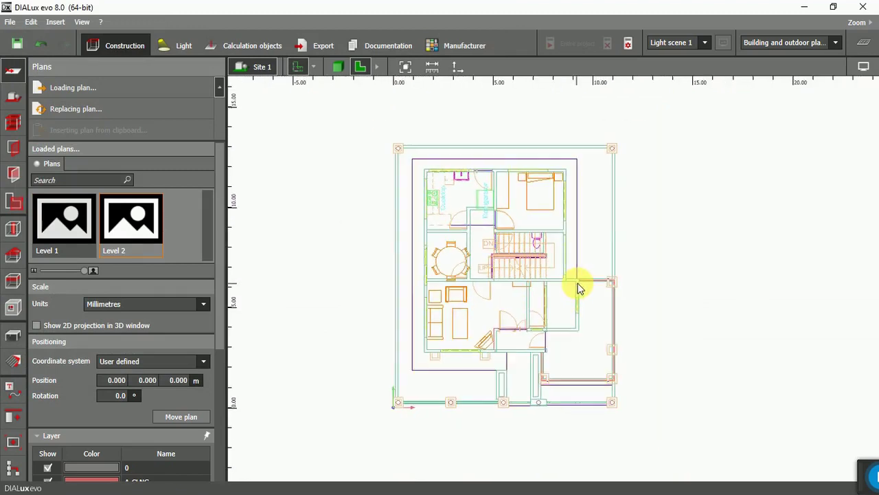
scroll(583, 277, "up", 3)
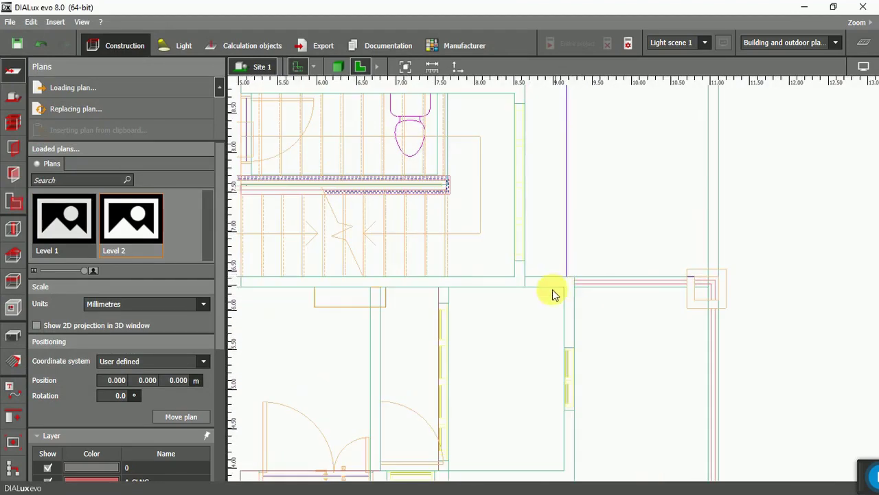
left_click(314, 67)
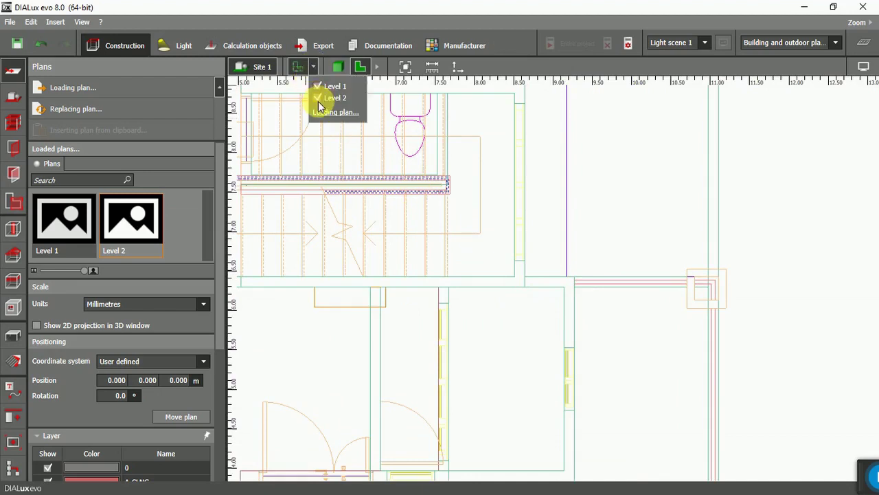
left_click(316, 98)
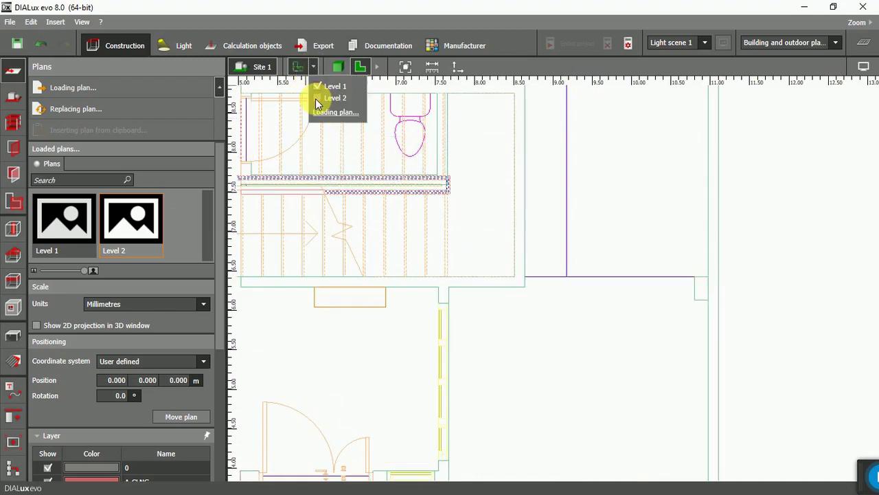
left_click(316, 98)
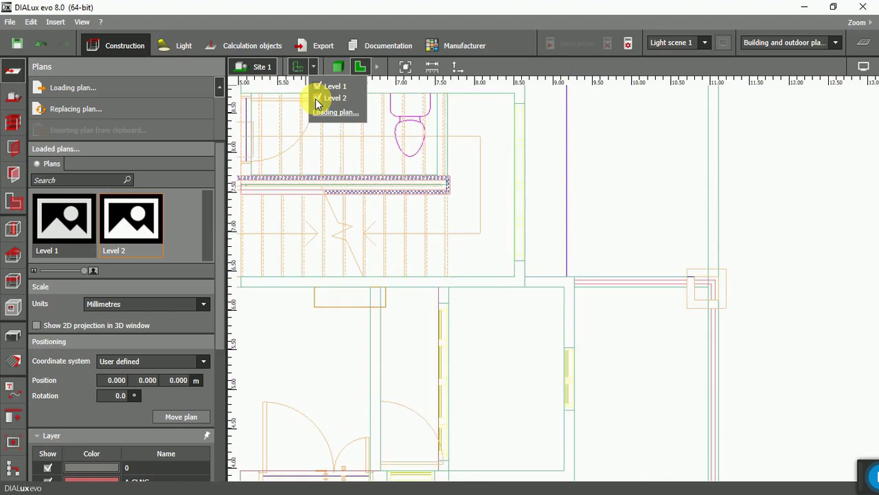
left_click(315, 98)
left_click(315, 98)
left_click(315, 99)
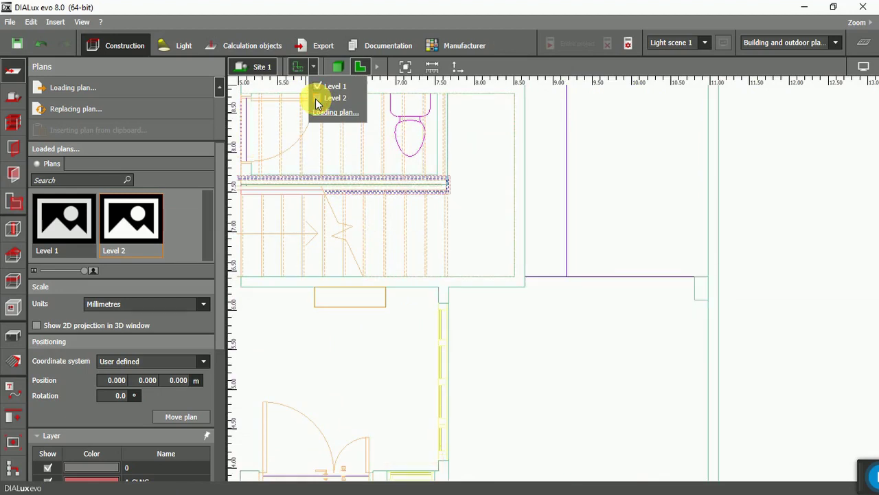
left_click(315, 98)
Step: Toggle the Level 1 plan off and on repeatedly, leaving it shown
left_click(315, 87)
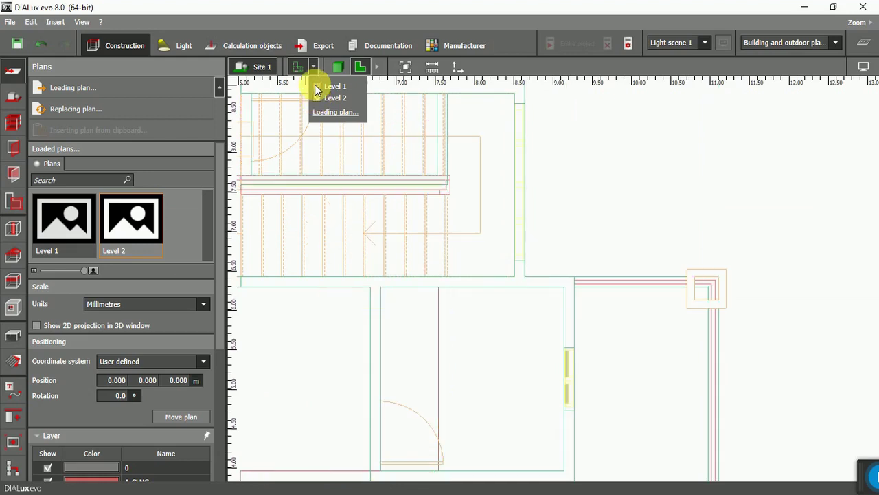
left_click(315, 87)
left_click(315, 87)
left_click(316, 87)
left_click(315, 87)
left_click(315, 87)
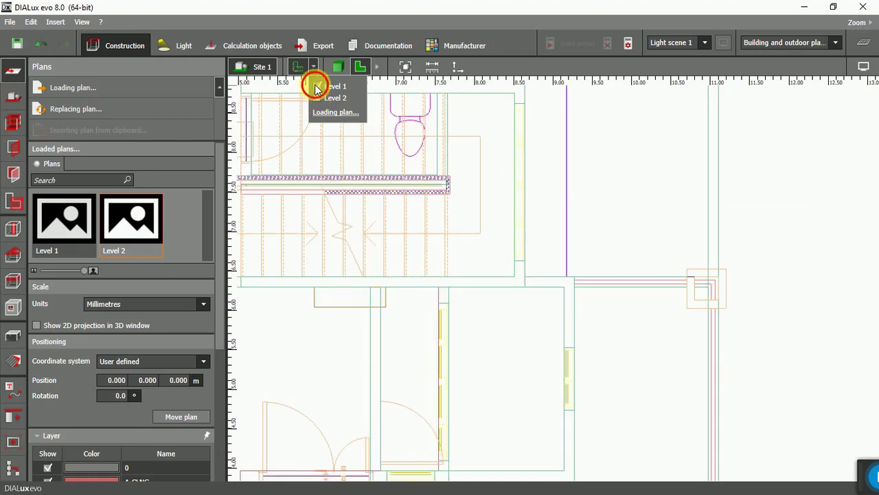
left_click(315, 87)
left_click(316, 86)
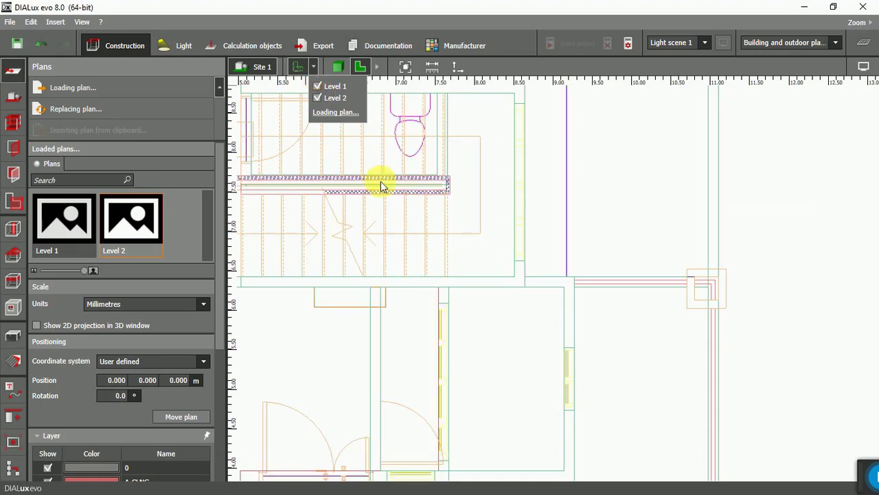
left_click(602, 195)
Step: Zoom back out and recheck the plan visibility list
scroll(546, 268, "down", 5)
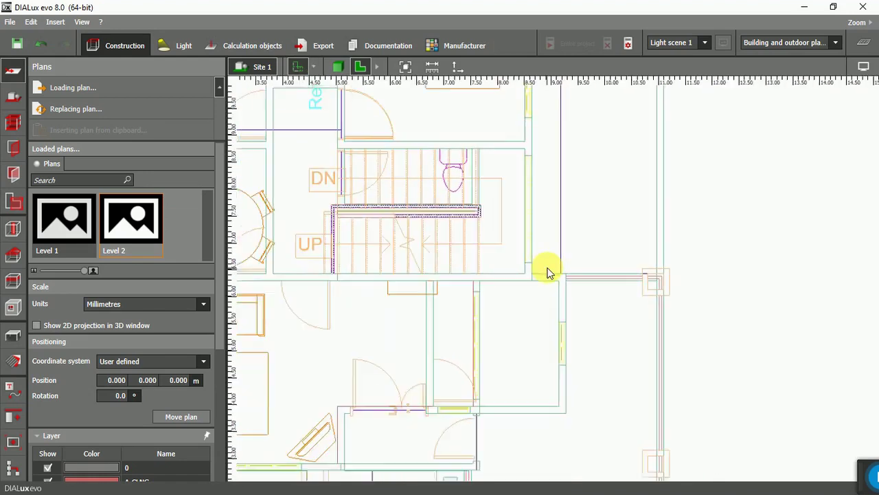
scroll(531, 259, "down", 3)
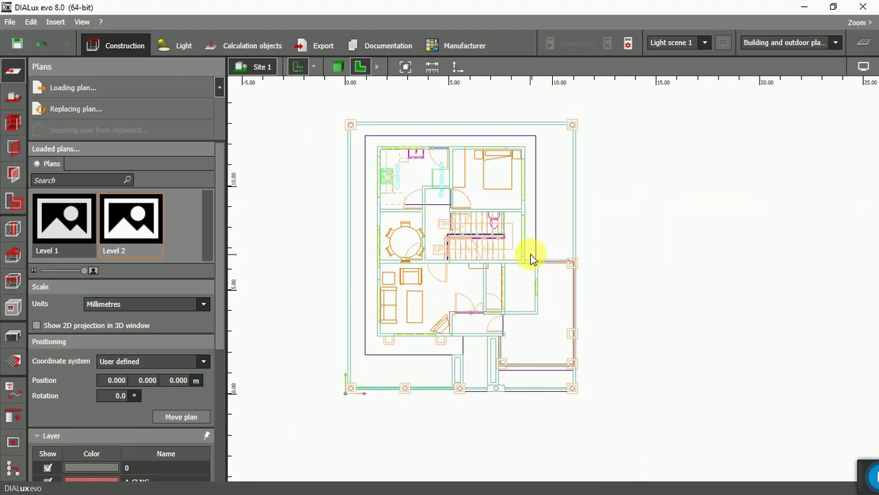
scroll(412, 157, "down", 1)
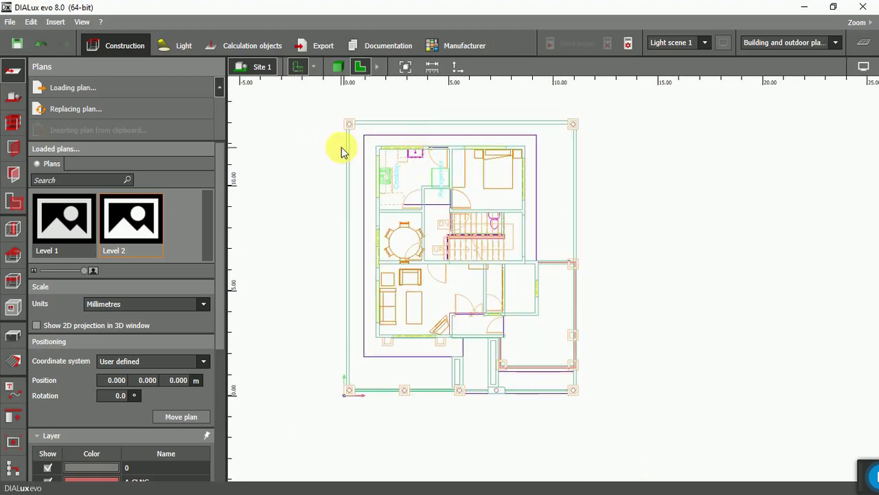
left_click(316, 64)
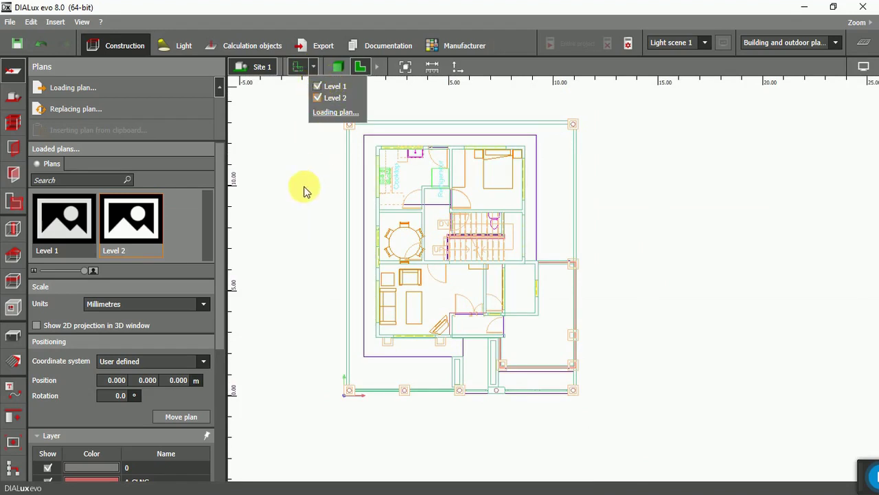
left_click(310, 212)
scroll(481, 249, "down", 1)
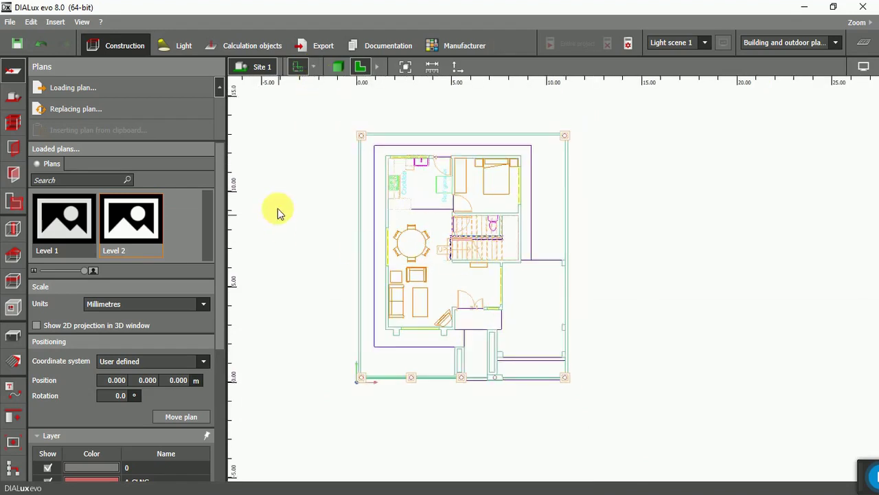
scroll(287, 178, "up", 3)
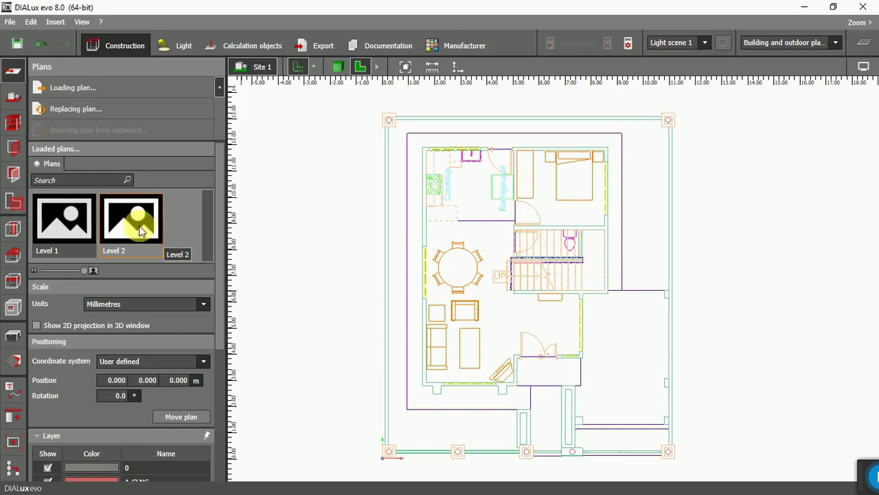
Step: Open the Site tools for Site 1
left_click(15, 100)
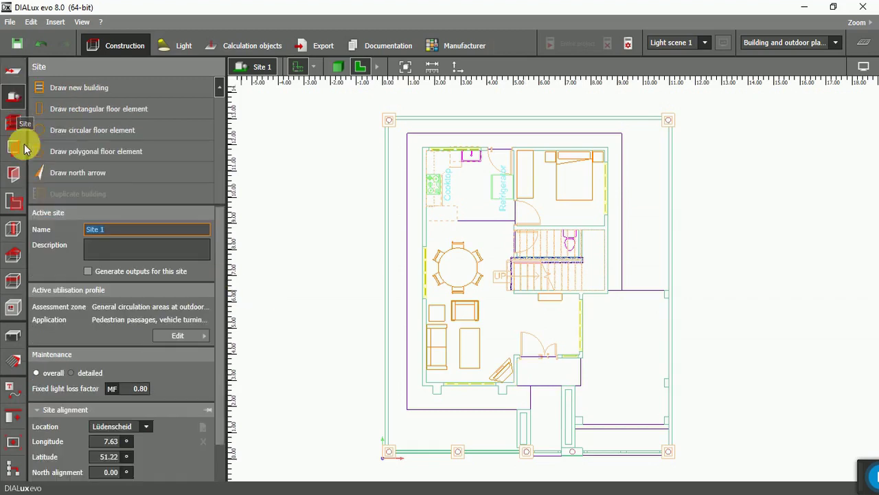
Step: Start a building outline with corners at the kitchen's top-left and the bedroom's top-right and lower-right
left_click(75, 89)
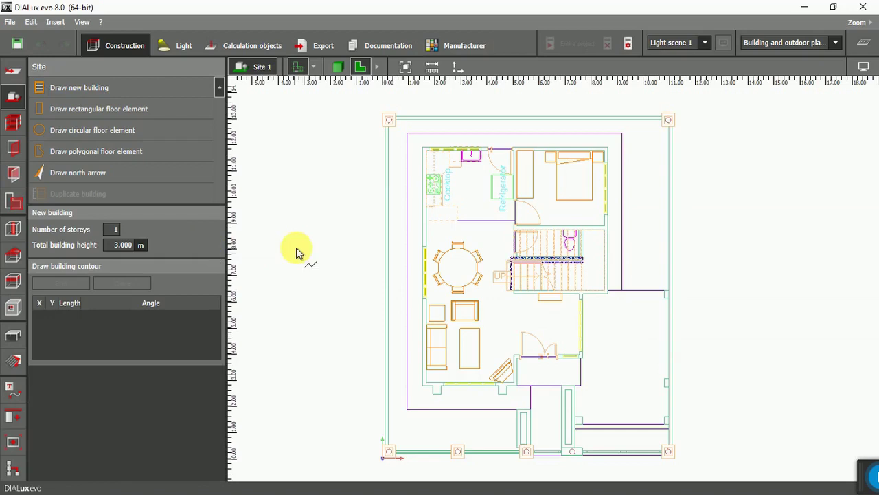
scroll(474, 137, "up", 3)
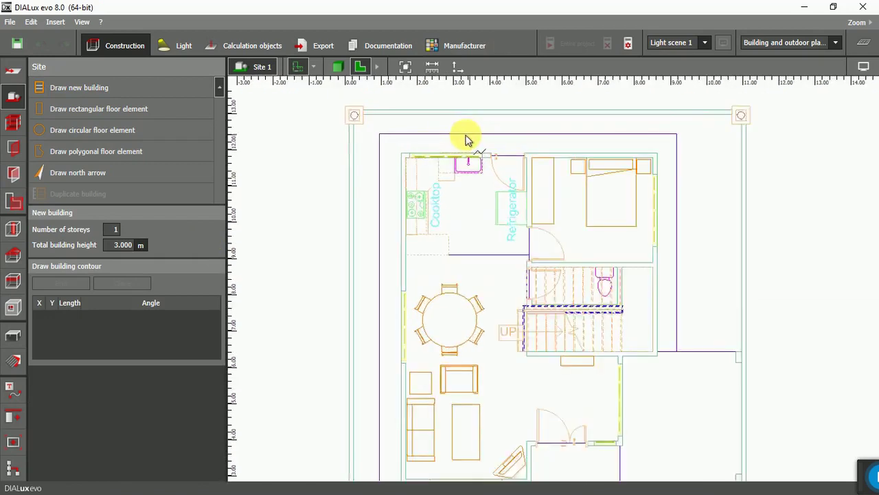
scroll(414, 146, "up", 3)
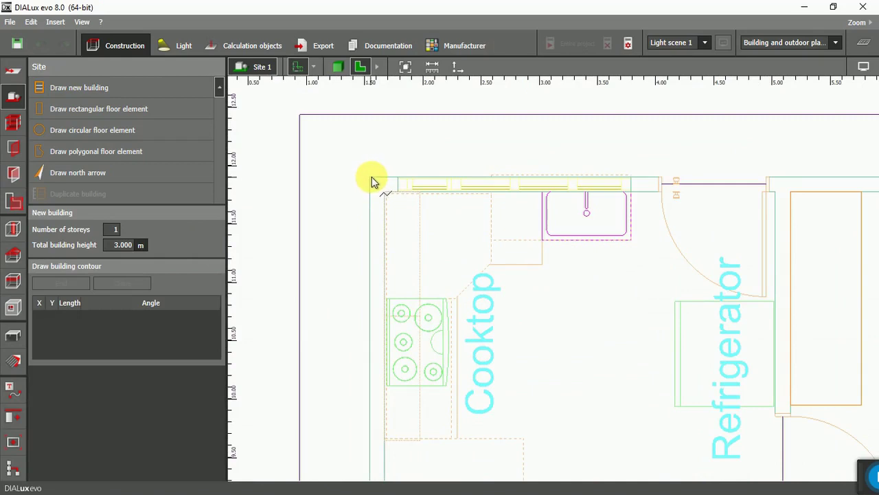
scroll(369, 178, "up", 2)
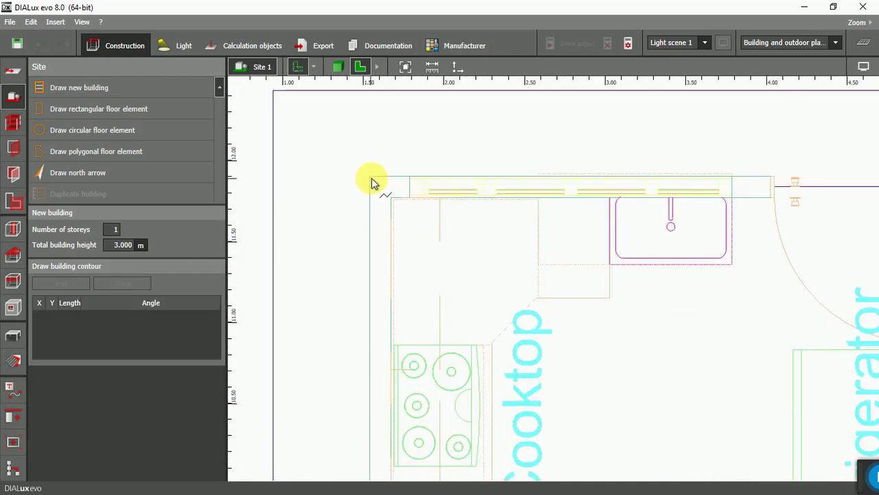
left_click(370, 180)
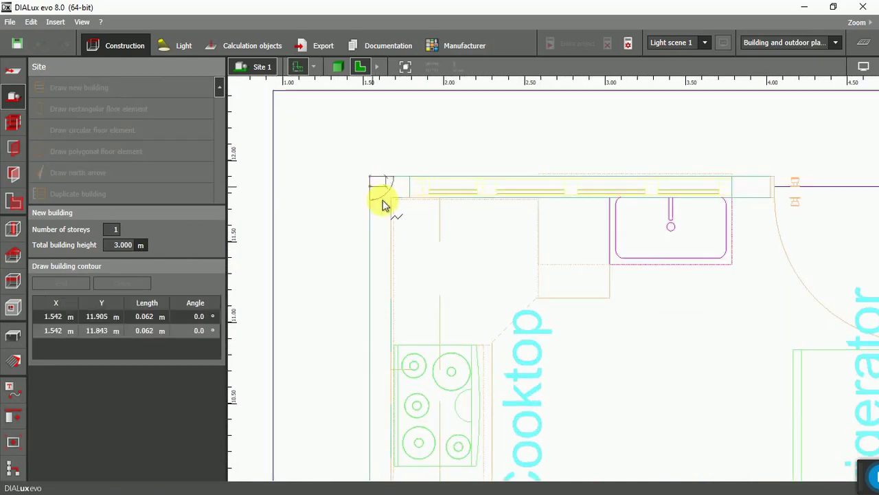
scroll(366, 187, "down", 4)
scroll(361, 196, "down", 4)
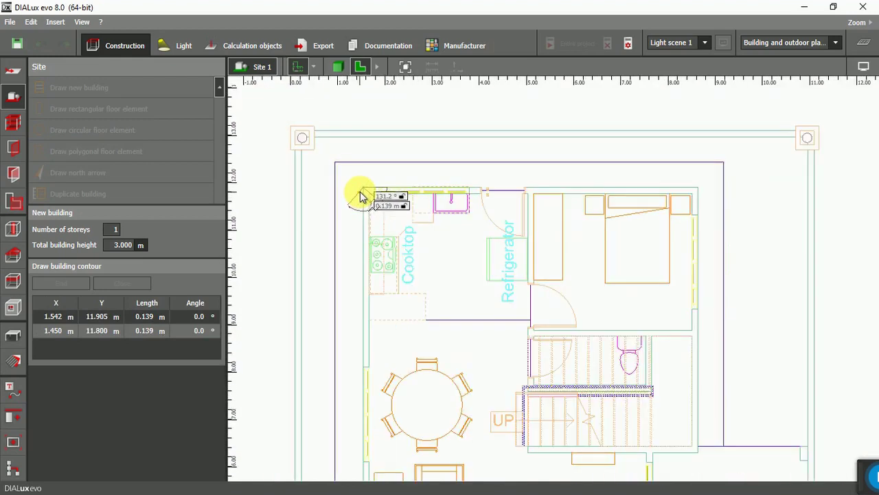
scroll(651, 189, "up", 8)
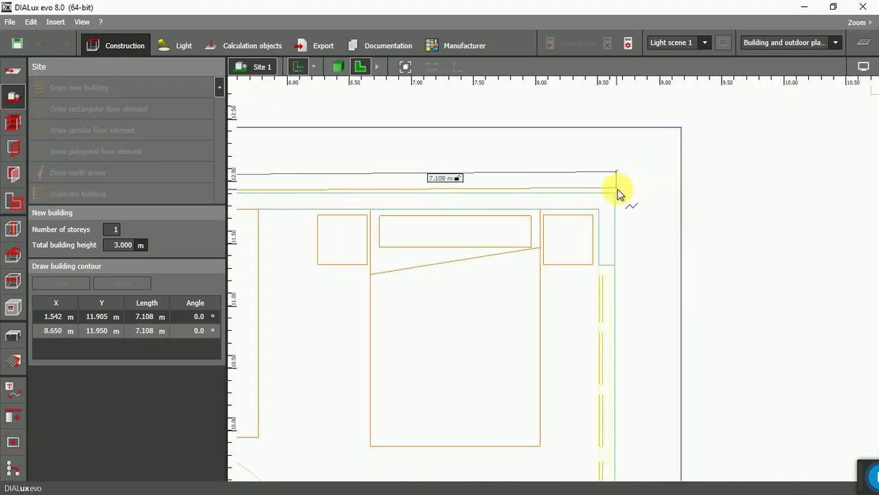
left_click(615, 193)
scroll(615, 195, "down", 3)
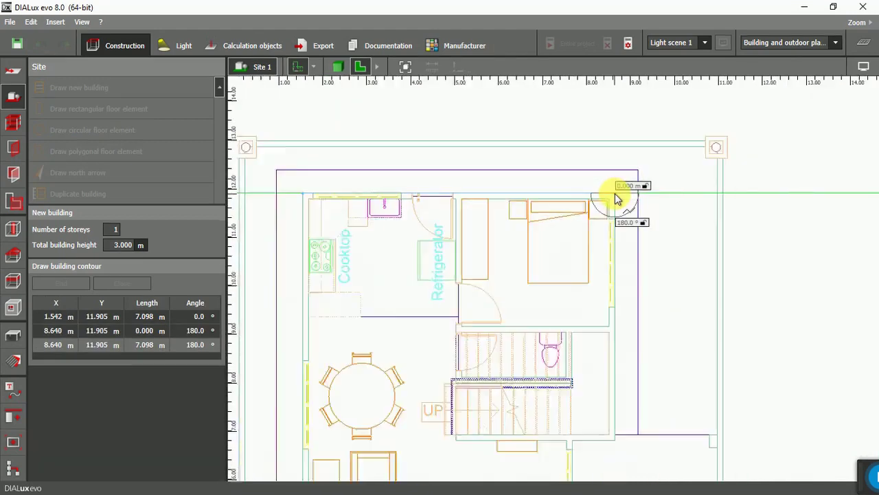
scroll(616, 403, "up", 4)
left_click(614, 353)
Step: Trace outline corners at 7.676/6.295, 7.676/3.828, 5.152/3.828, 5.152/2.768 and 4.757/2.768
scroll(611, 354, "down", 4)
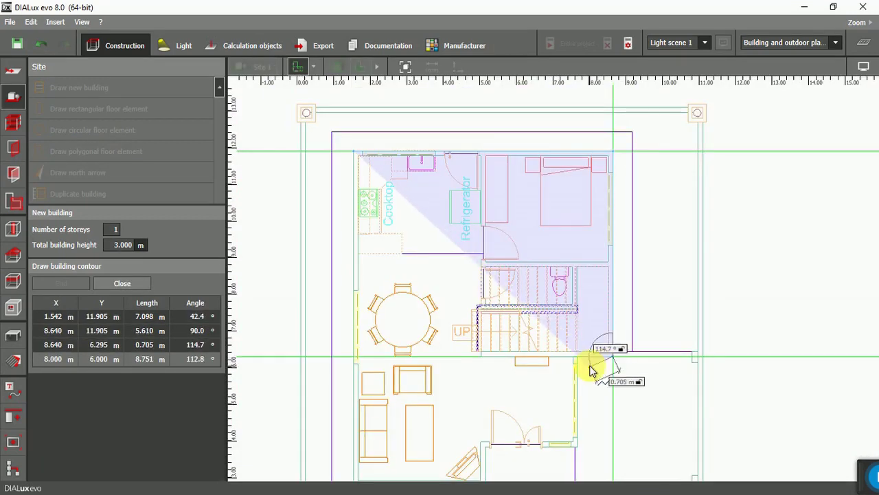
scroll(595, 364, "up", 3)
left_click(563, 347)
scroll(562, 346, "down", 2)
scroll(568, 428, "down", 1)
scroll(549, 369, "up", 4)
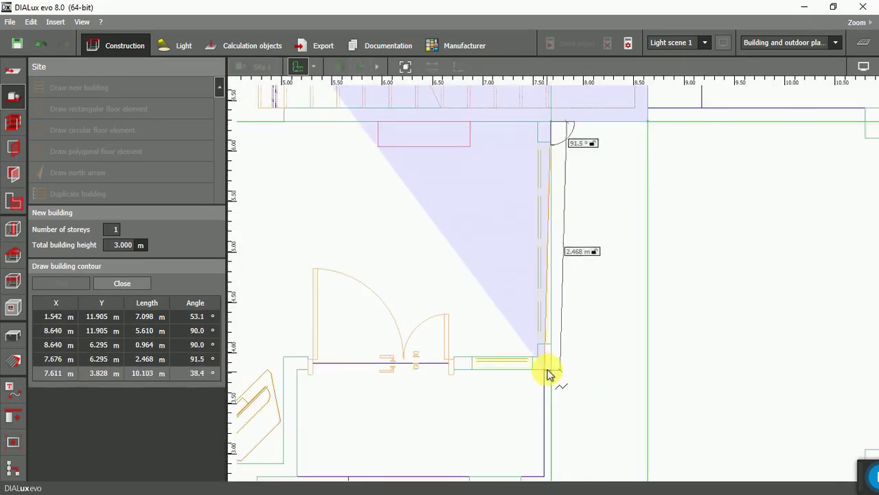
left_click(554, 373)
scroll(369, 382, "up", 1)
left_click(387, 368)
scroll(418, 334, "down", 3)
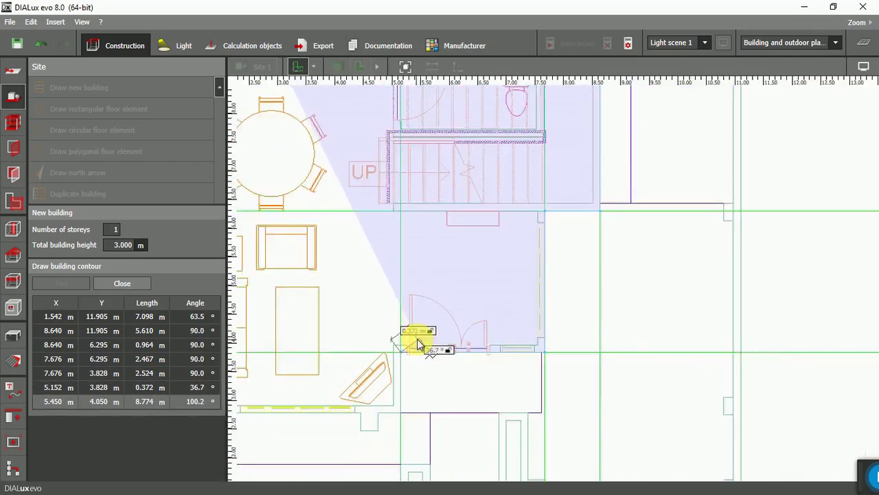
scroll(412, 384, "up", 1)
scroll(409, 390, "up", 4)
left_click(410, 370)
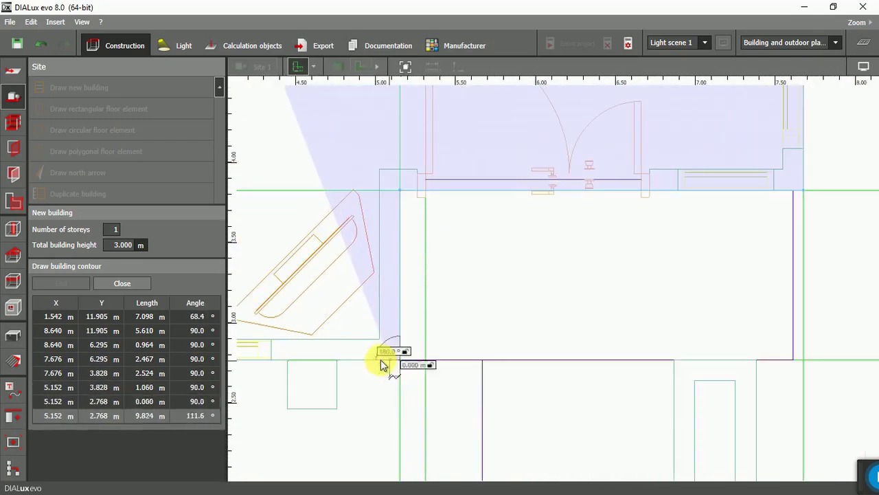
left_click(386, 369)
Step: Trace the two small notches and close the contour to create Building 1
left_click(337, 409)
left_click(290, 408)
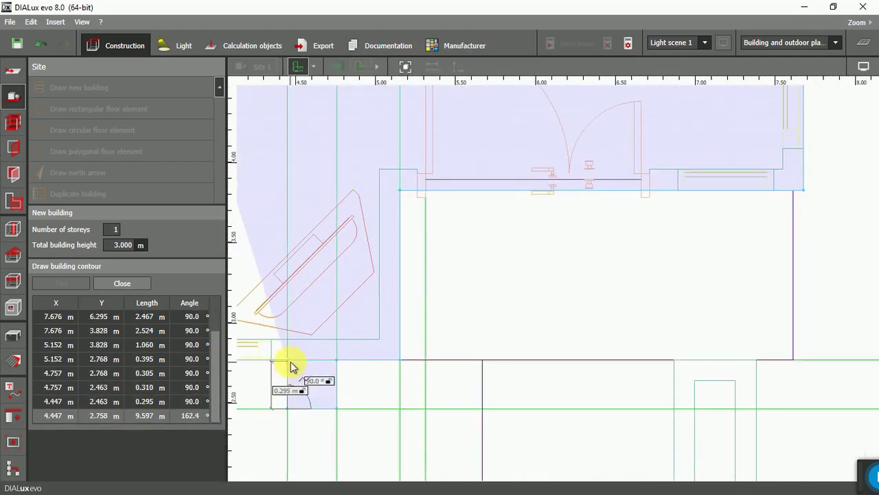
left_click(291, 363)
scroll(453, 384, "down", 5)
scroll(277, 390, "up", 3)
left_click(326, 369)
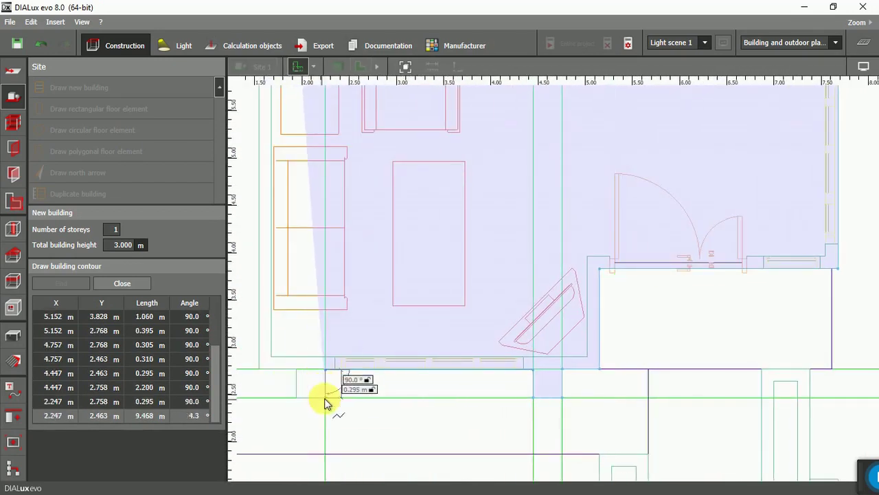
left_click(325, 397)
left_click(297, 397)
left_click(297, 369)
left_click(261, 373)
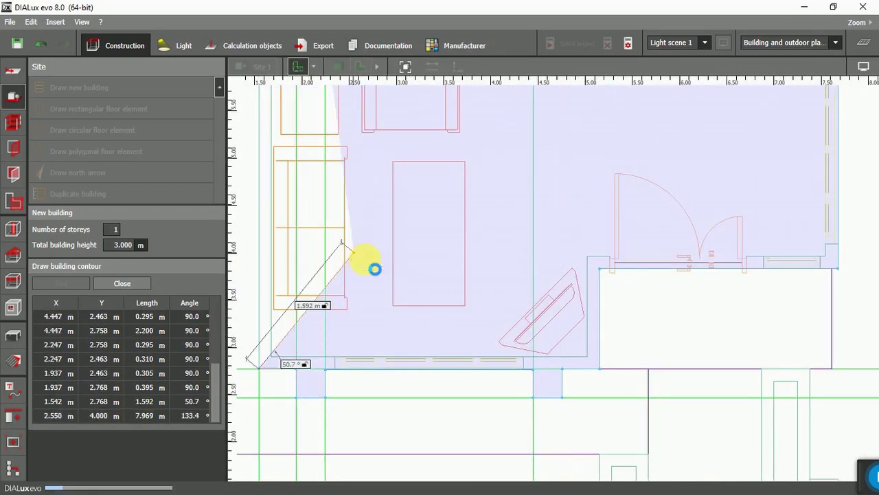
left_click(123, 283)
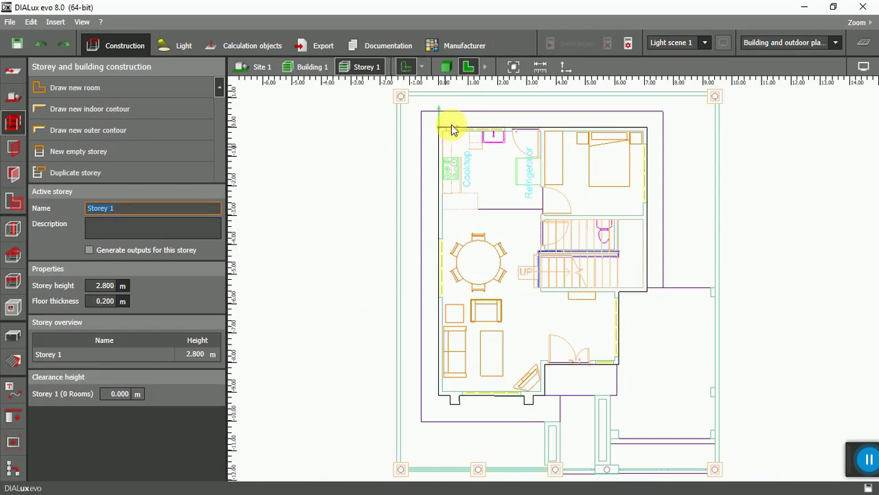
Step: Switch to the 3D view and set the storey height to 4 m
left_click(447, 67)
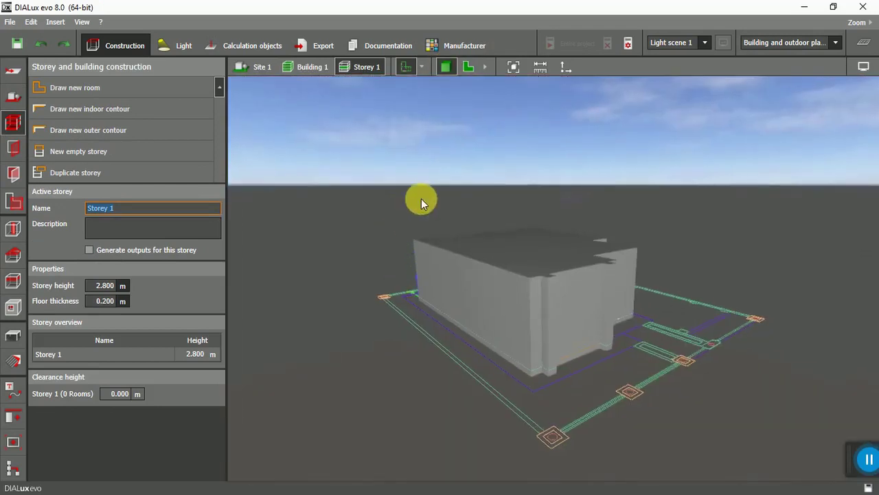
left_click_drag(419, 199, 479, 347)
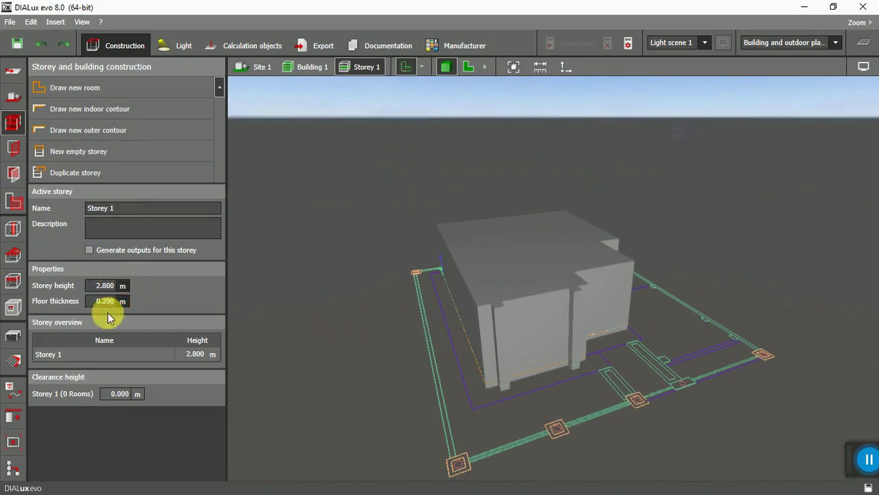
left_click(114, 289)
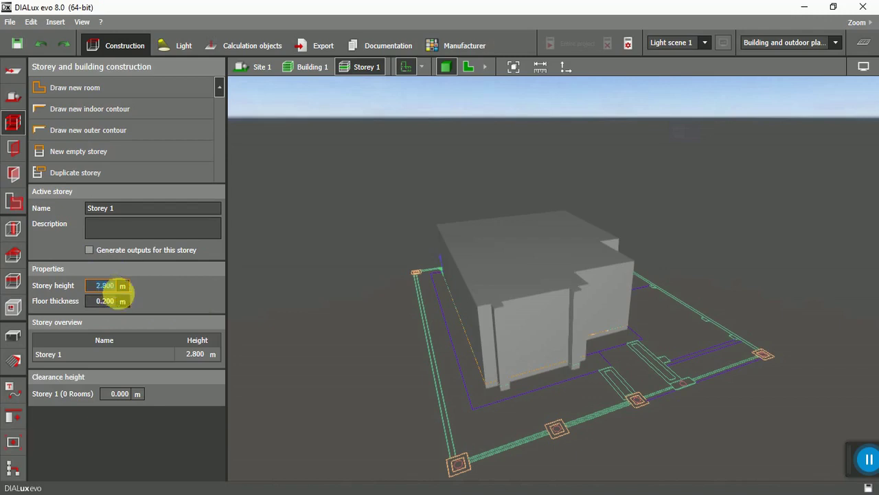
type("4")
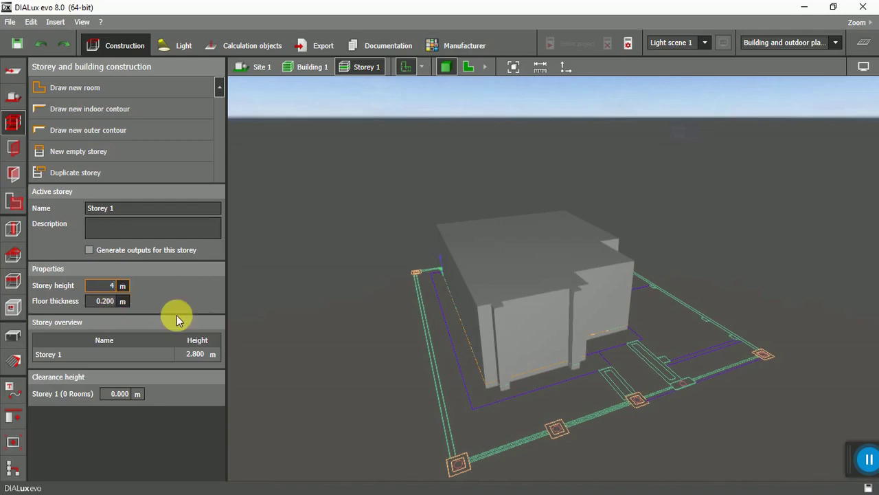
key("Return")
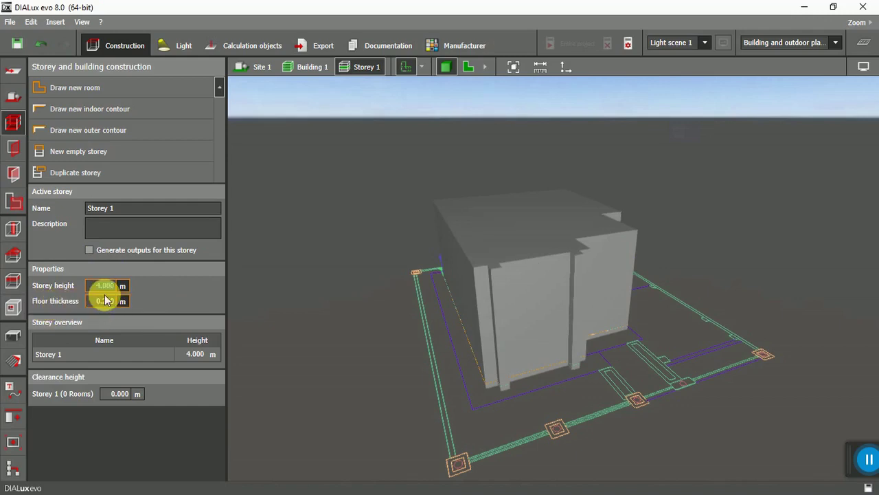
Step: Rename the storey to 'Level 1' and select Building 1 at site level
left_click(126, 210)
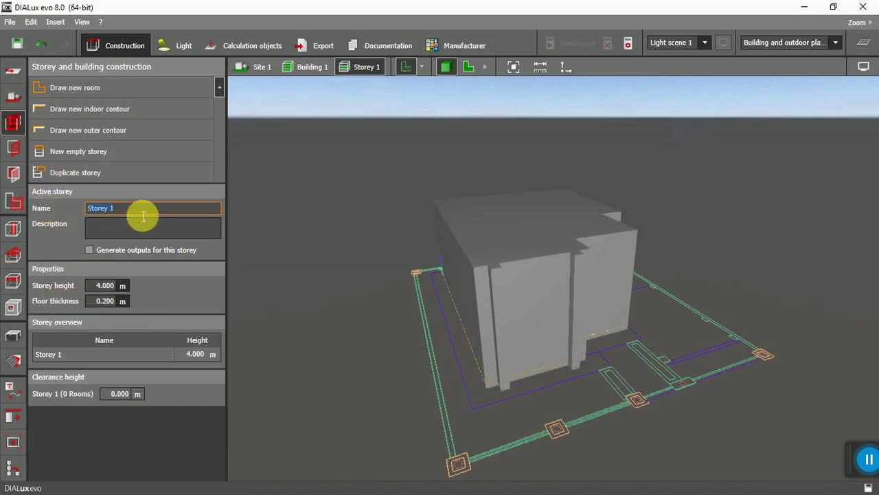
type("Le")
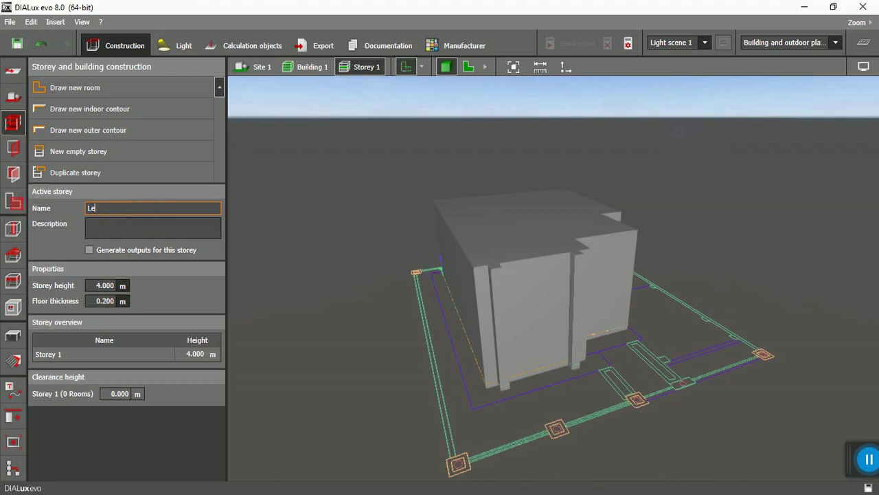
type("vel 1")
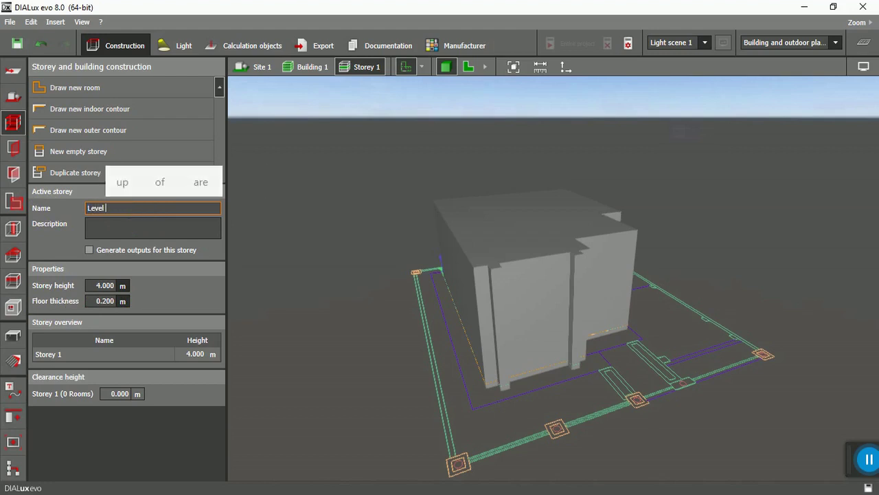
key("Return")
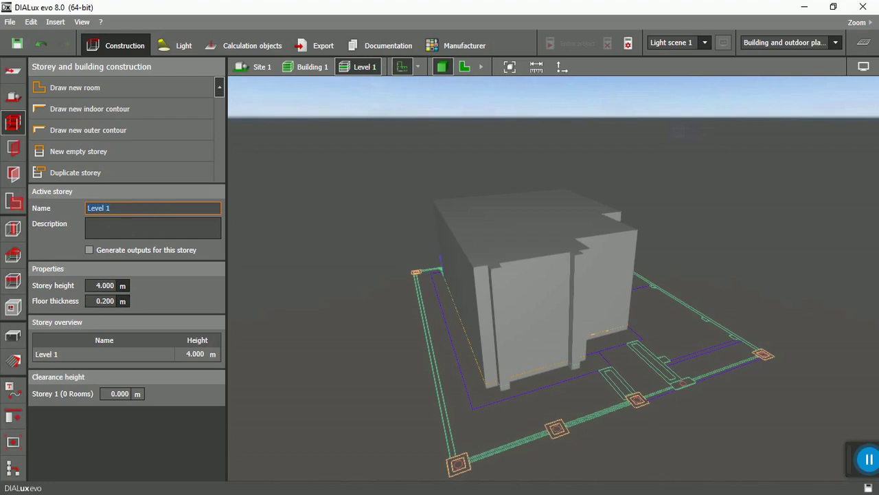
left_click(294, 286)
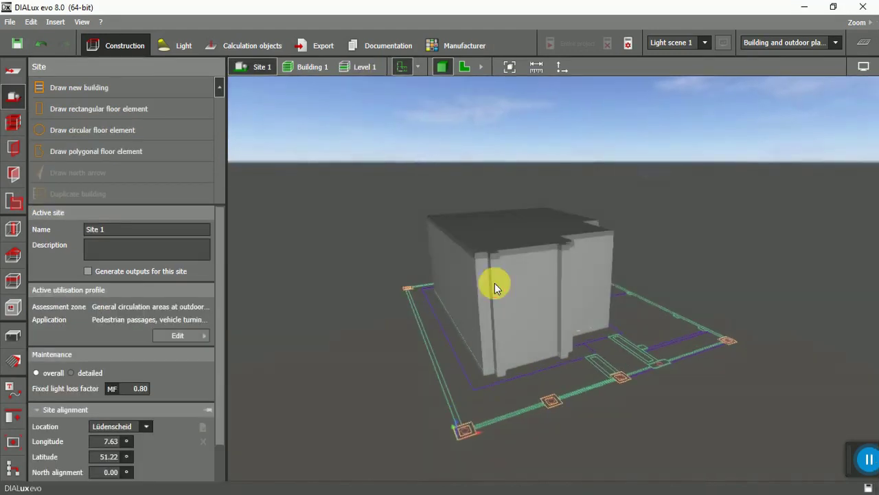
left_click(495, 283)
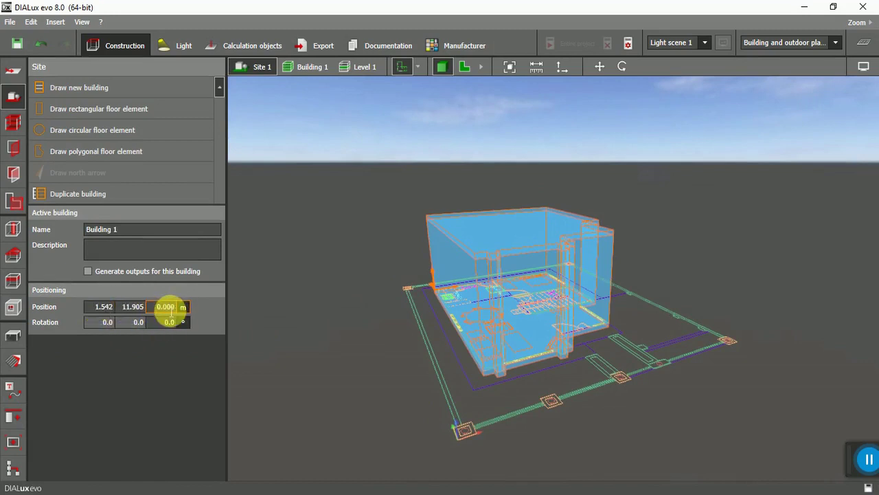
Step: Return to the 2D plan and show only the Level 2 floor plan
left_click(368, 257)
left_click(463, 67)
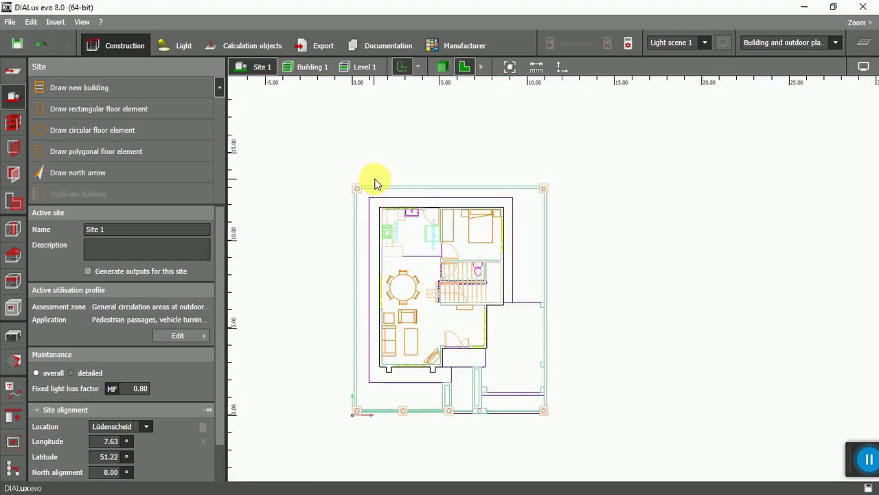
scroll(422, 183, "down", 3)
scroll(357, 261, "down", 1)
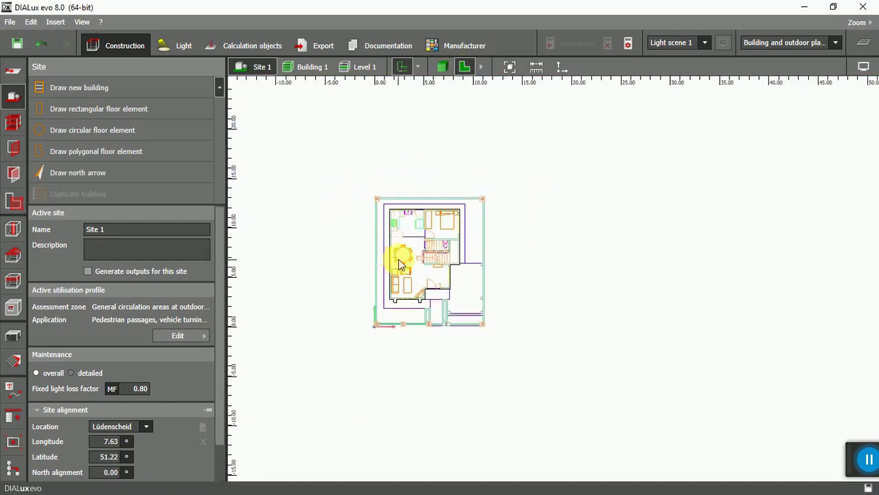
left_click(333, 268)
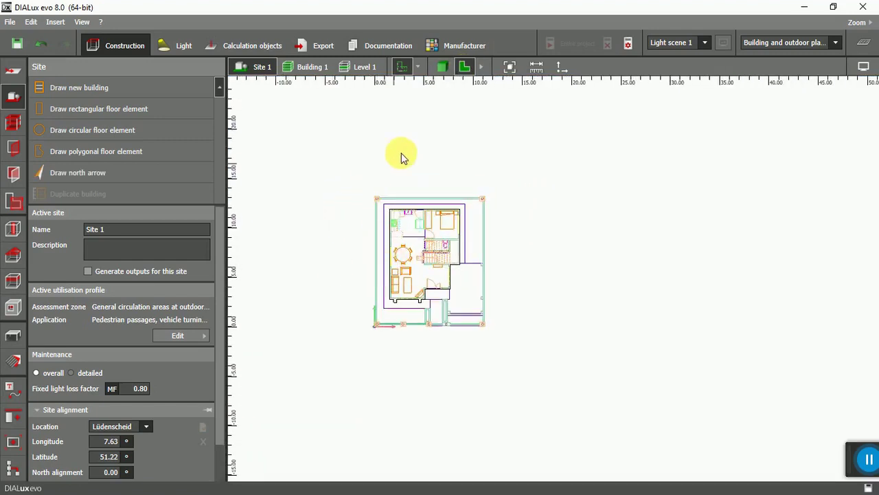
left_click(418, 68)
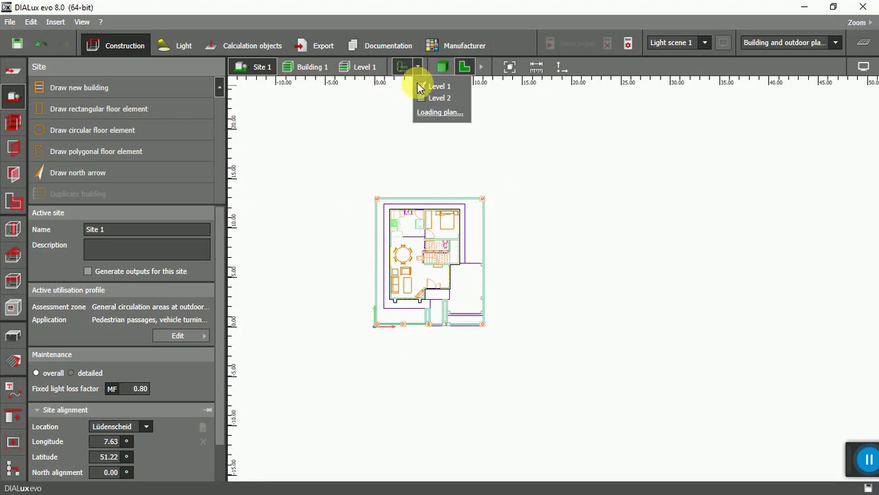
left_click(422, 99)
left_click(423, 86)
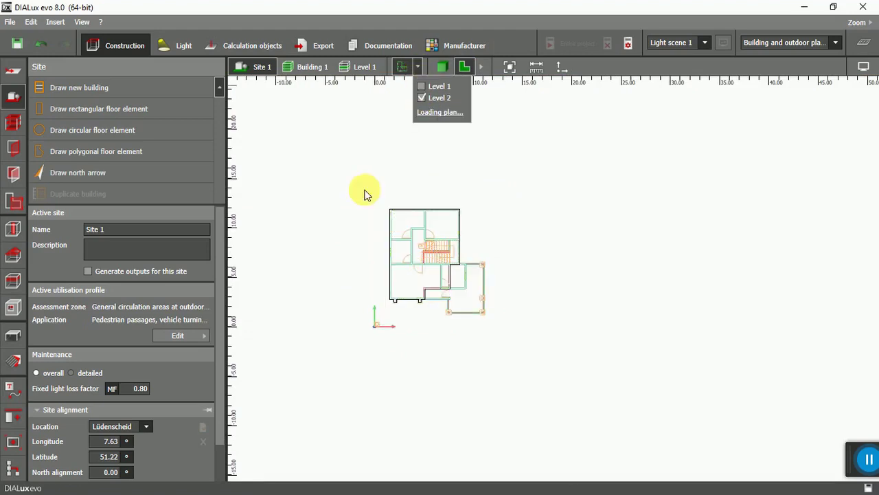
Step: Start a new building outline with its first corner at the Level 2 plan's top-left
scroll(346, 218, "up", 2)
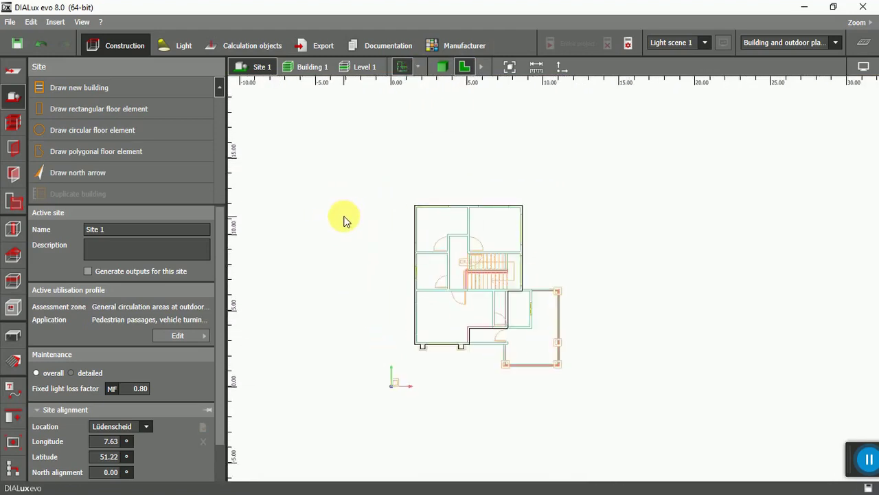
left_click(79, 87)
scroll(420, 200, "up", 4)
left_click(420, 199)
Step: Trace the Level 2 outline from the top-right corner down the right-side steps and along the lower step
left_click(782, 199)
scroll(508, 185, "down", 2)
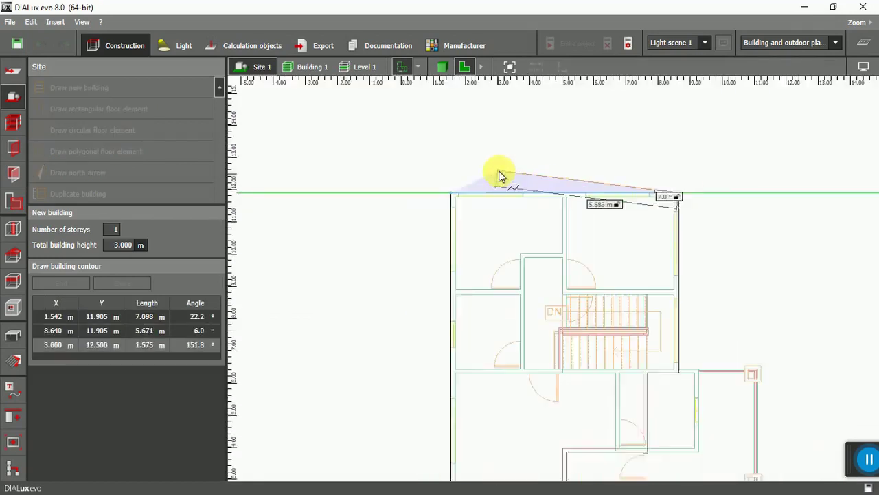
scroll(667, 349, "up", 3)
left_click(667, 328)
left_click(701, 328)
scroll(691, 330, "down", 1)
scroll(648, 403, "down", 2)
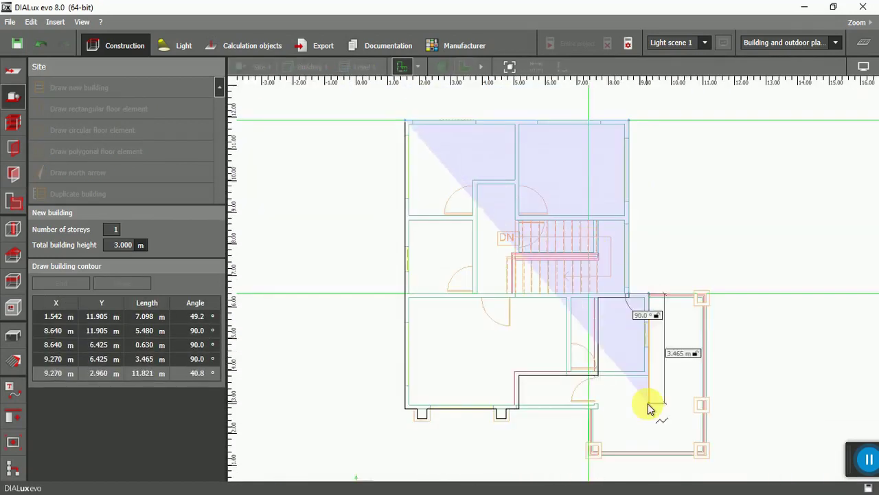
scroll(653, 377, "up", 2)
left_click(646, 362)
scroll(562, 374, "up", 3)
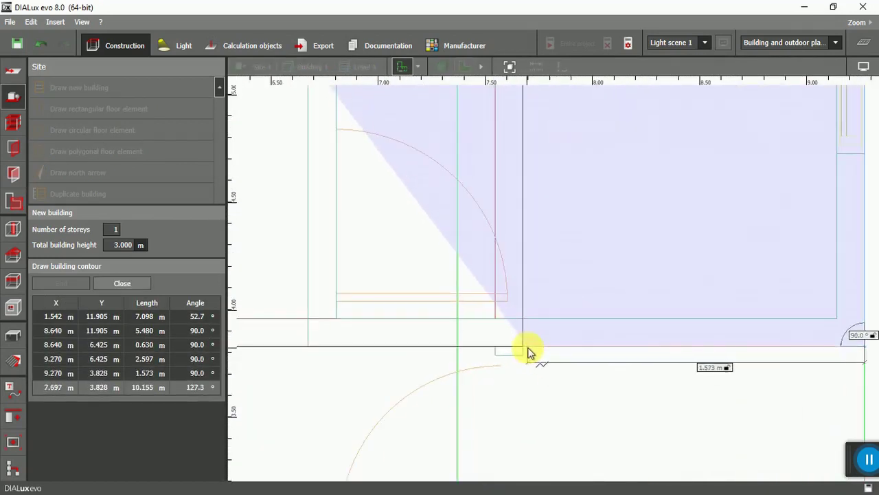
left_click(526, 353)
scroll(520, 330, "down", 3)
scroll(527, 412, "up", 2)
left_click(530, 404)
scroll(494, 412, "down", 3)
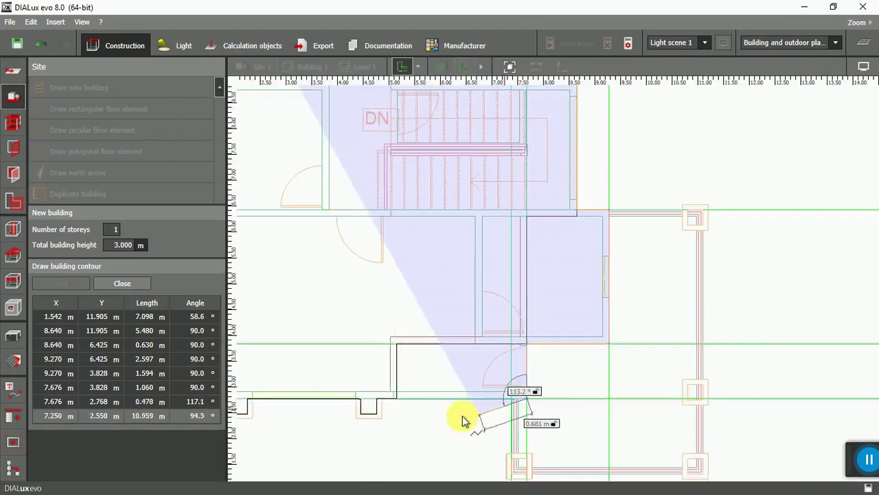
scroll(412, 409, "up", 1)
Step: Trace the four corners of the first small notch in the Level 2 outline
left_click(373, 397)
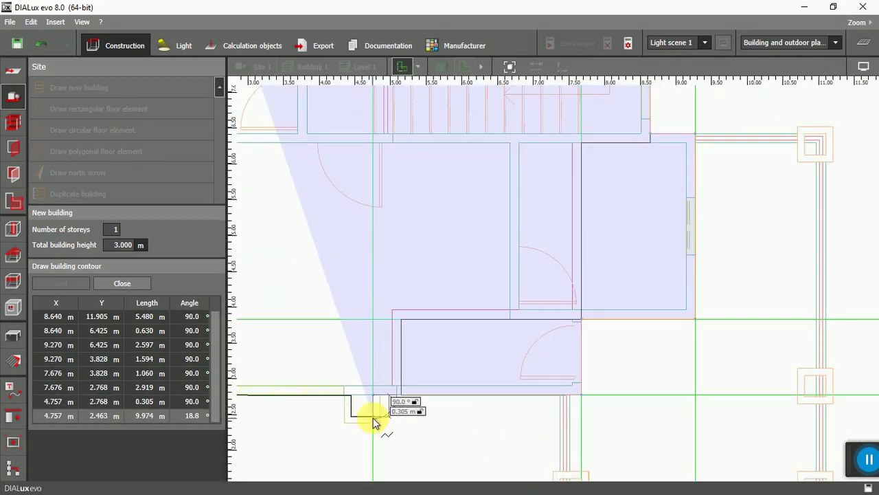
left_click(373, 419)
left_click(352, 419)
left_click(352, 399)
scroll(350, 412, "down", 2)
scroll(347, 420, "up", 2)
Step: Trace the second notch and close the outline at its start point to create Building 2
left_click(389, 376)
left_click(388, 397)
left_click(370, 396)
left_click(369, 376)
left_click(345, 375)
scroll(395, 321, "down", 3)
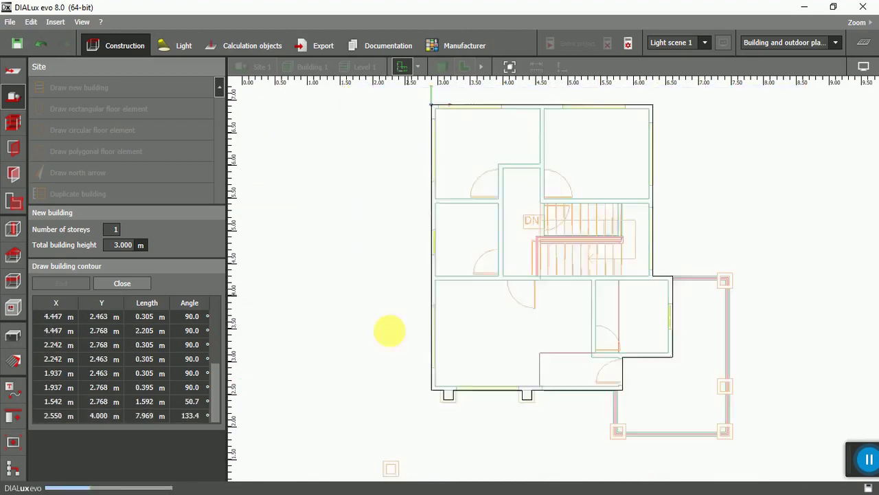
left_click(347, 297)
left_click(348, 280)
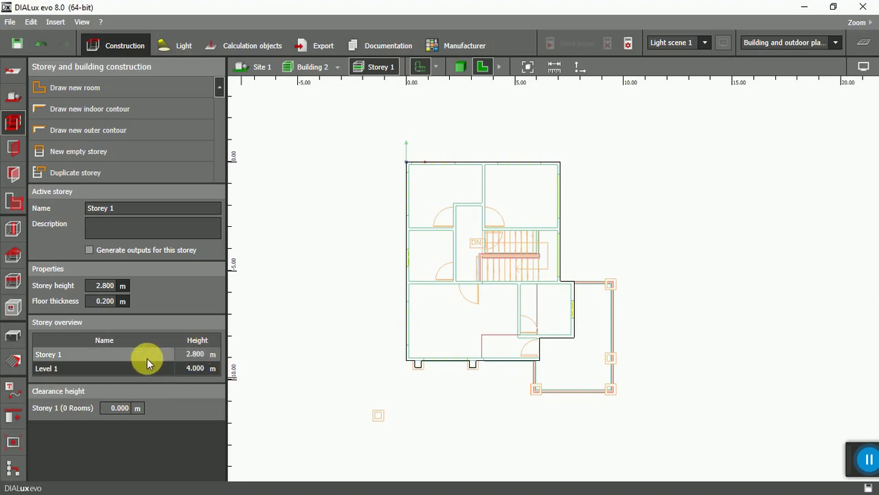
Step: Rename Building 2's storey from Storey 1 to 'Level 2'
left_click(119, 211)
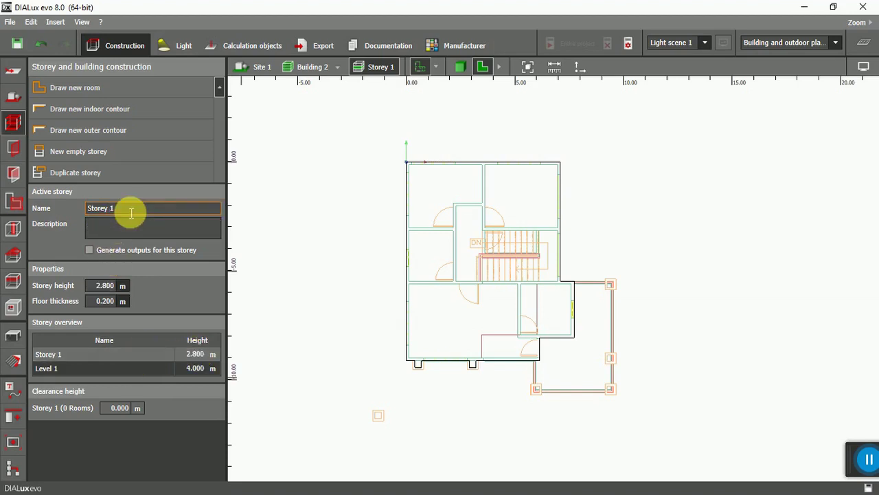
triple_click(138, 214)
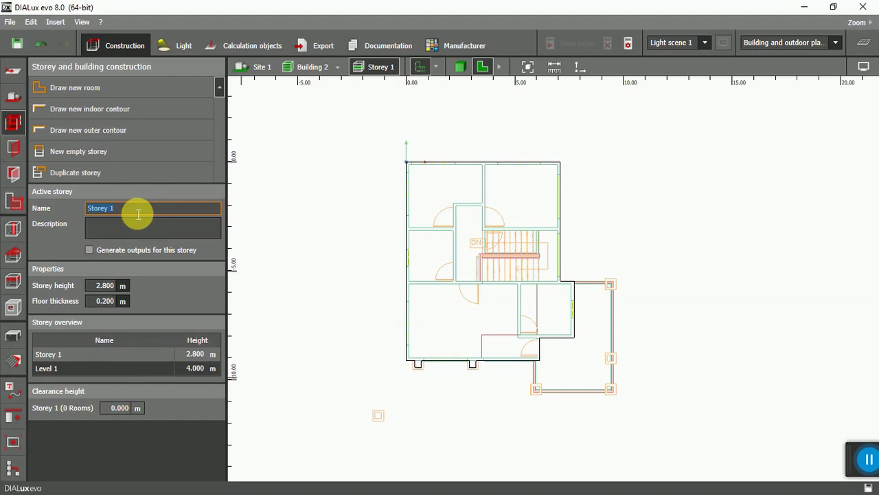
type("L")
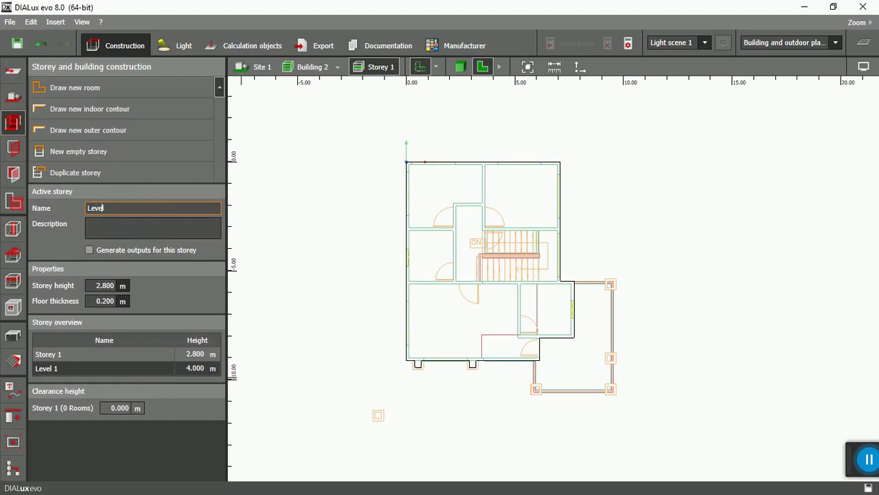
type("evel 2")
key("Return")
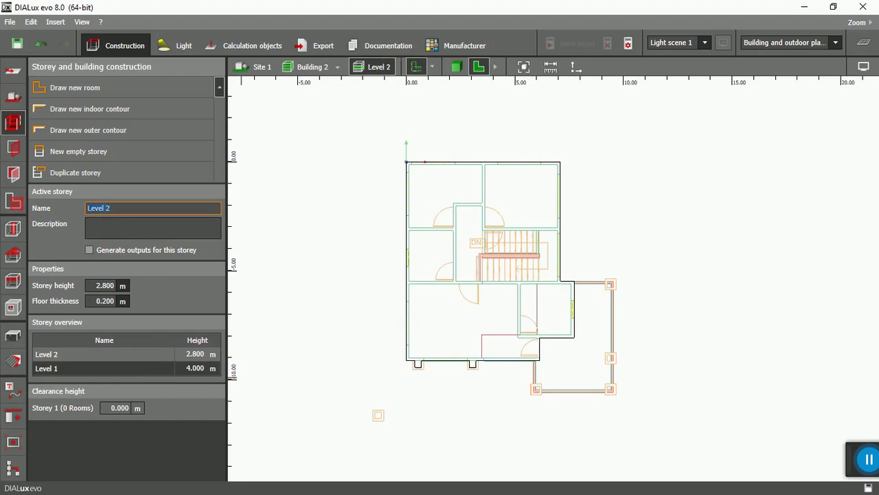
Step: Set the Level 2 storey height to 4 m
left_click(110, 287)
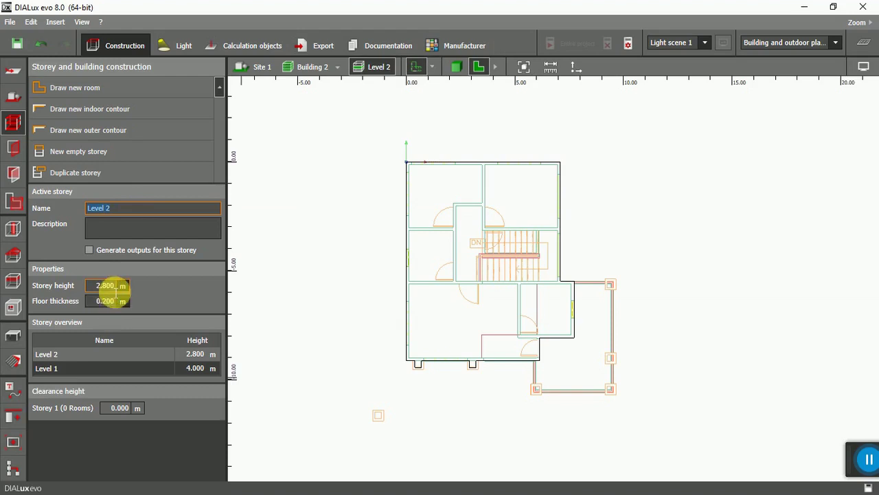
left_click(114, 289)
type("4")
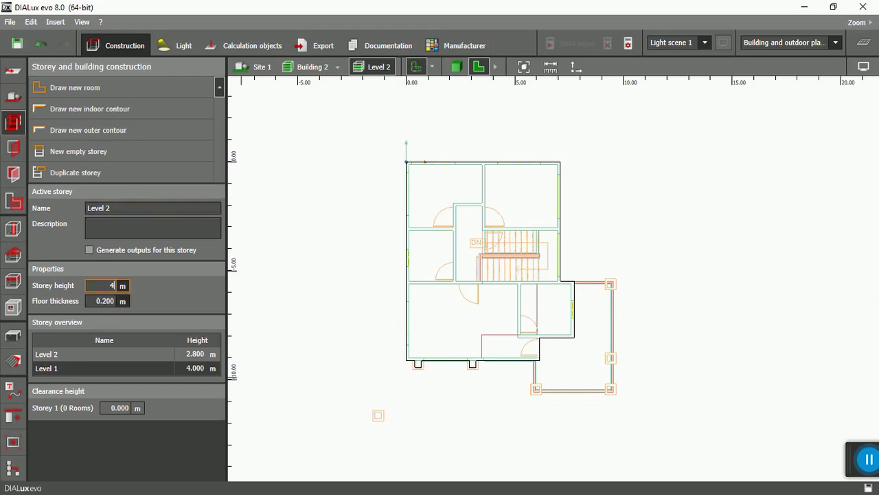
key("Return")
left_click(309, 310)
left_click(456, 67)
Step: On the site level, select Building 2 in the 3D view
left_click_drag(426, 315, 366, 381)
left_click(461, 323)
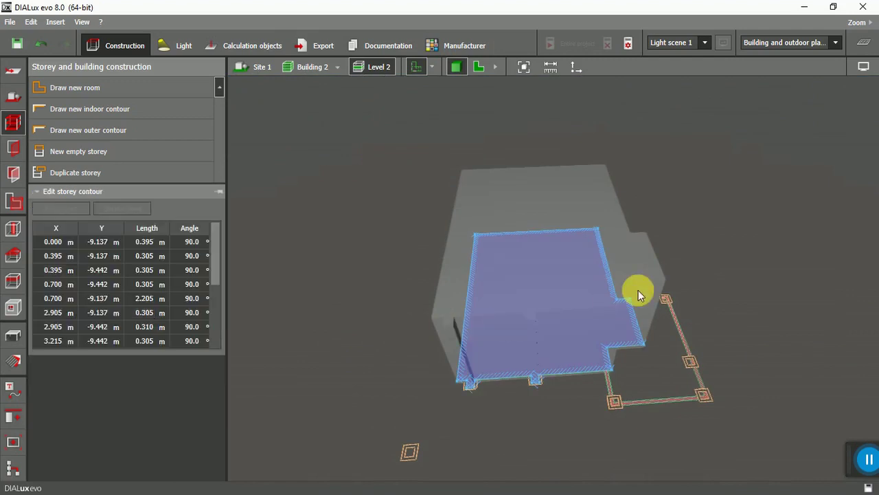
left_click(637, 282)
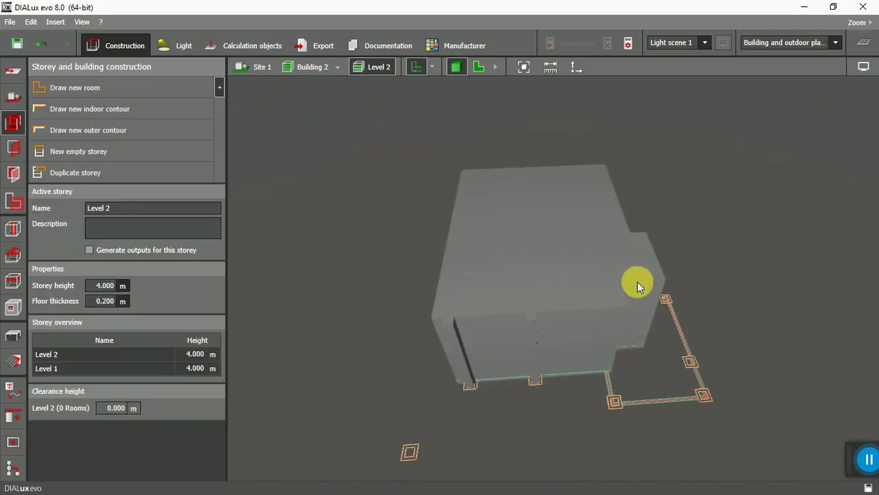
left_click(13, 97)
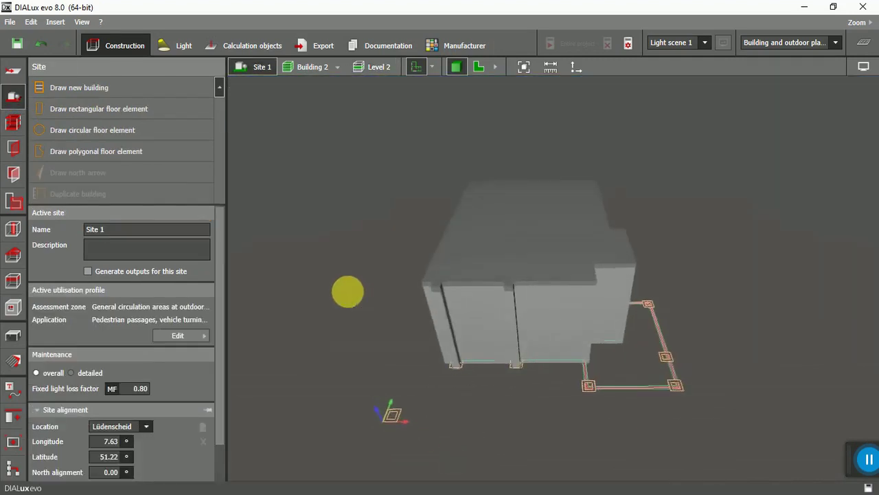
left_click(441, 281)
right_click_drag(441, 281, 624, 308)
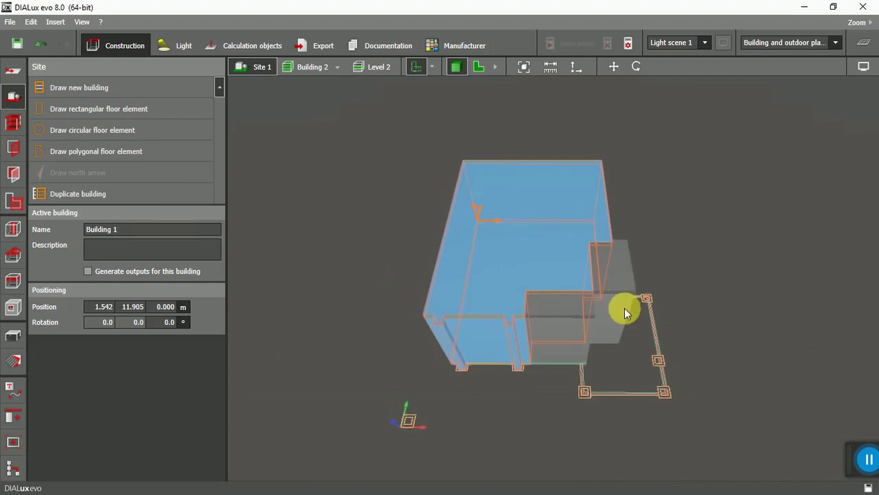
left_click(536, 383)
left_click(467, 317)
left_click(622, 294)
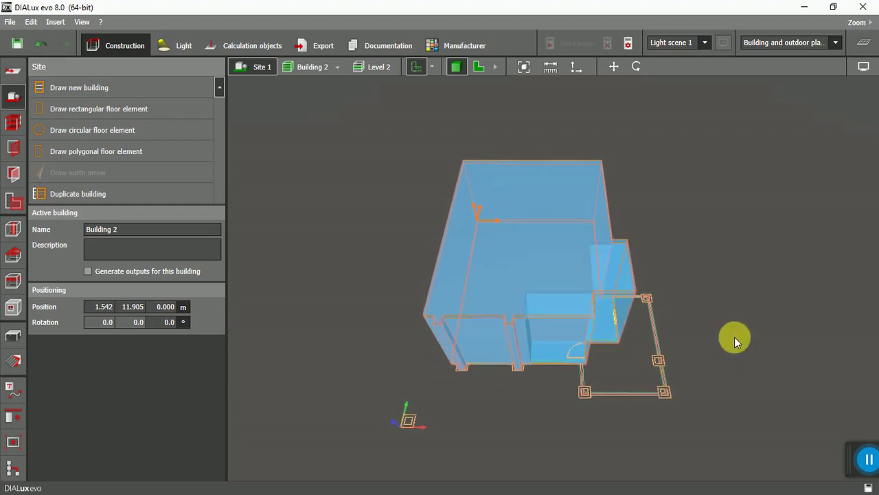
left_click(628, 287)
left_click(625, 291)
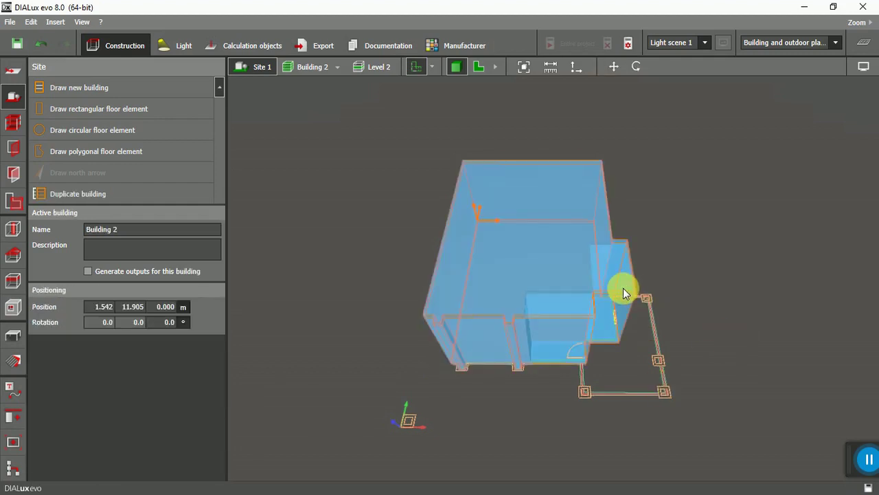
Step: Set Building 2's Position Z to 4 m so it sits above Building 1
left_click(181, 310)
type("4")
key("Return")
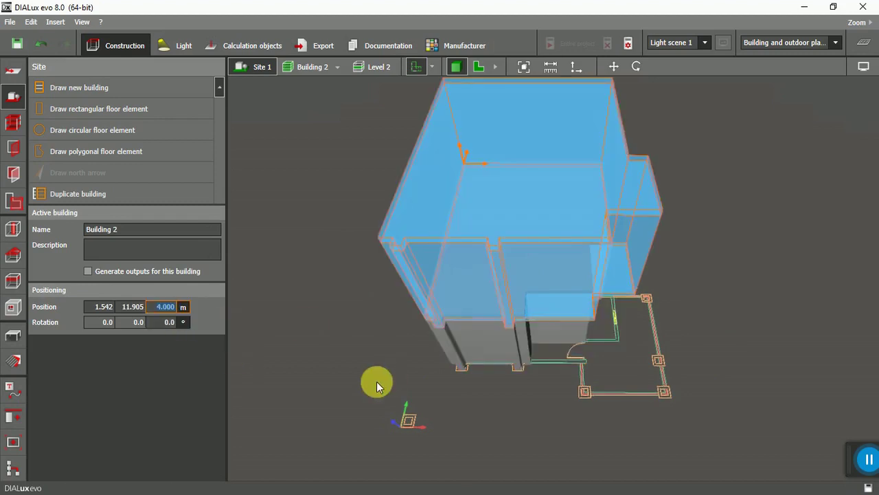
left_click(356, 374)
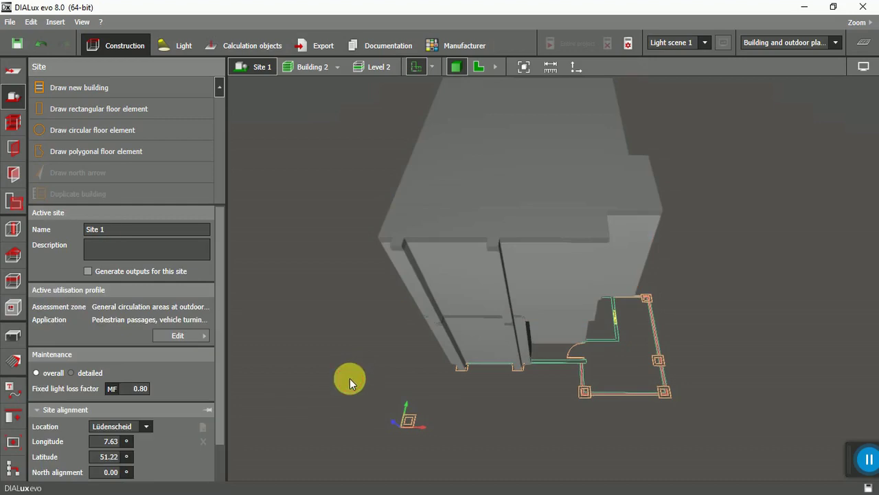
Step: Return to storey construction and select Building 1 from the building list
left_click_drag(350, 381, 458, 309)
left_click_drag(542, 273, 503, 330)
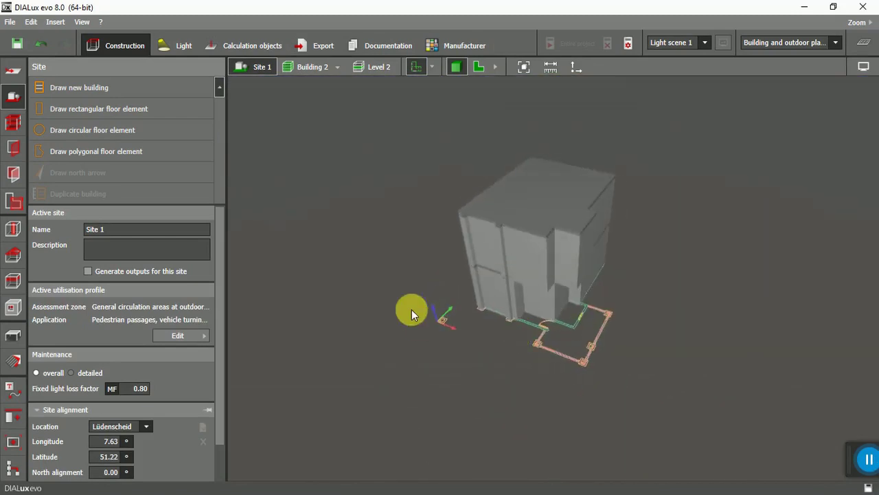
left_click(13, 122)
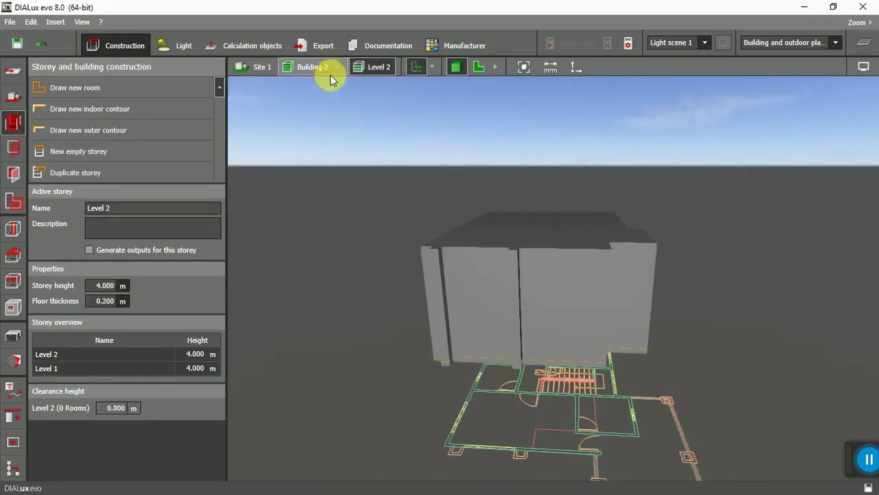
left_click(354, 96)
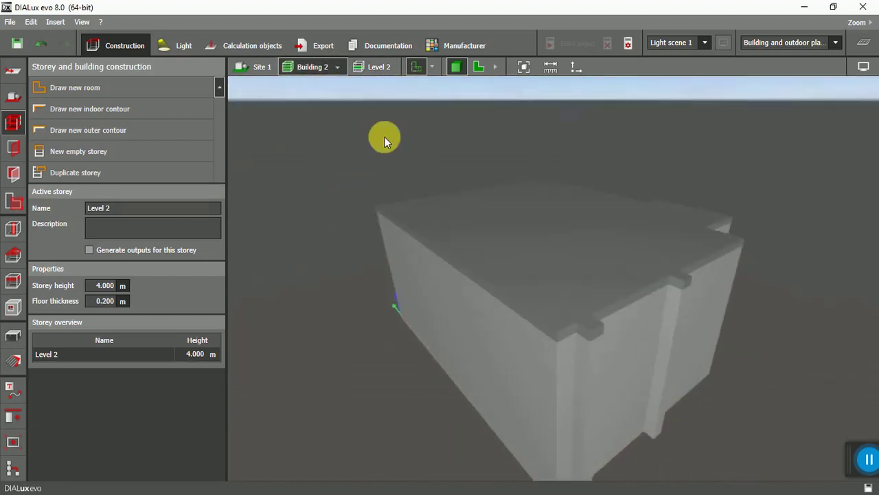
left_click(335, 68)
left_click(366, 82)
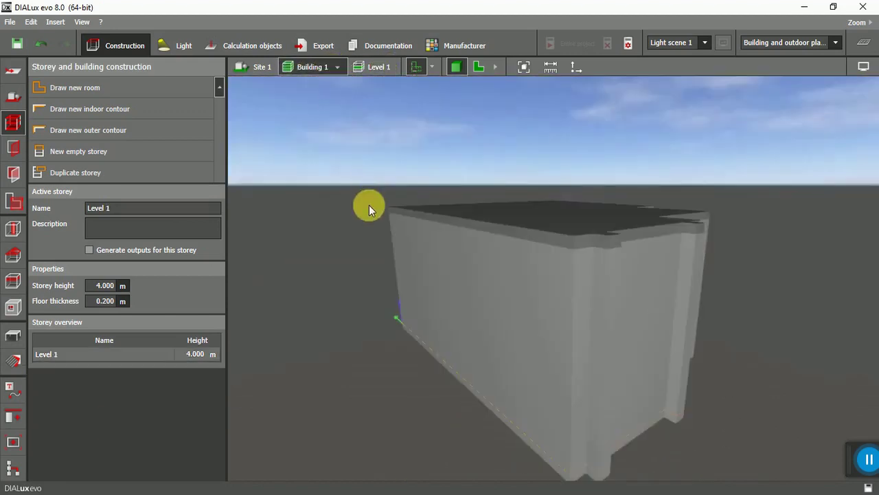
left_click_drag(534, 273, 452, 303)
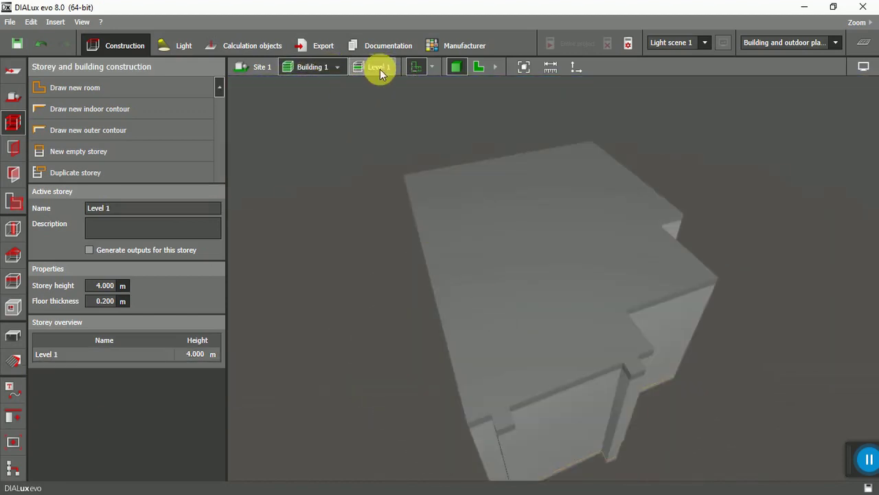
Step: Show Building 1's 2D plan with the Level 1 drawing laid underneath
left_click(479, 67)
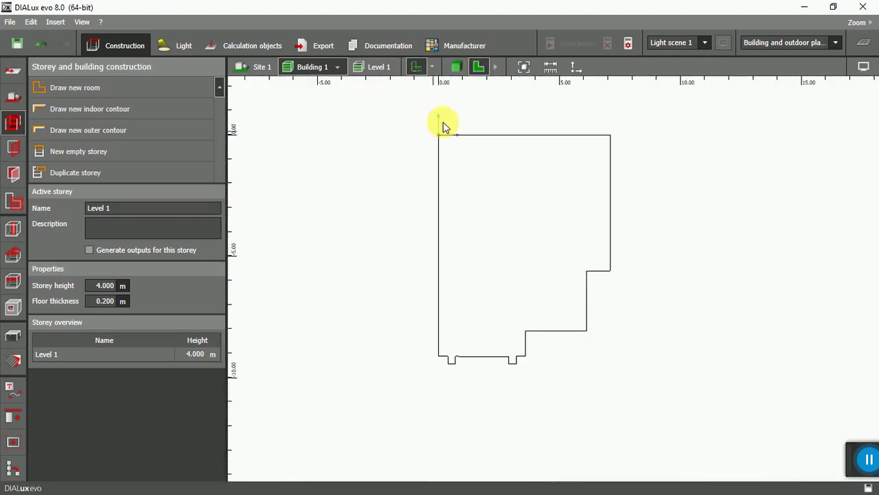
left_click(432, 66)
left_click(436, 86)
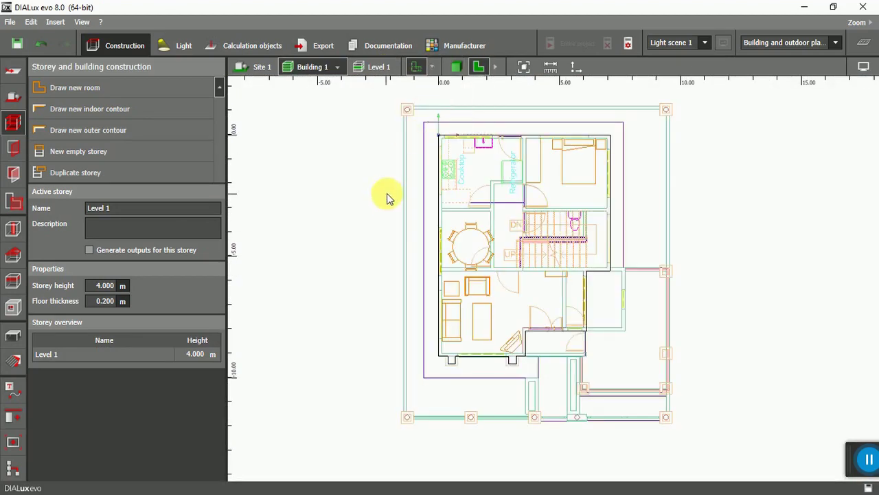
left_click(456, 66)
left_click_drag(359, 288, 283, 168)
left_click(337, 67)
left_click(344, 92)
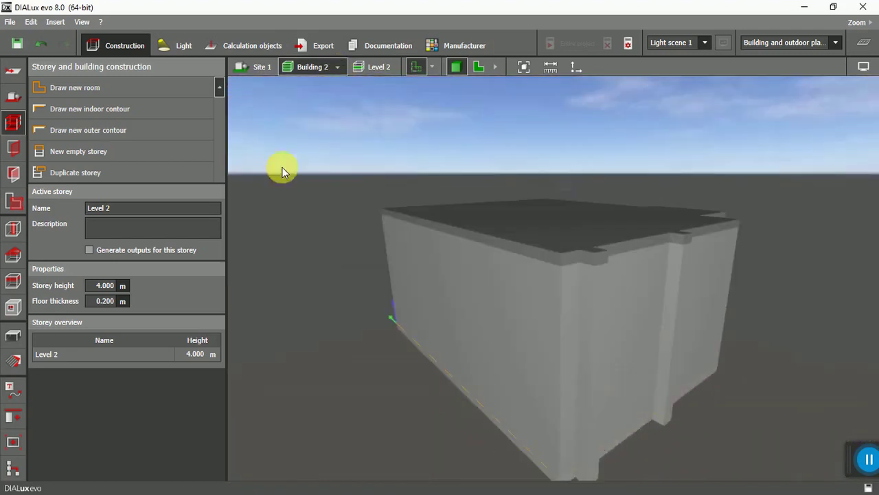
left_click_drag(261, 94, 378, 248)
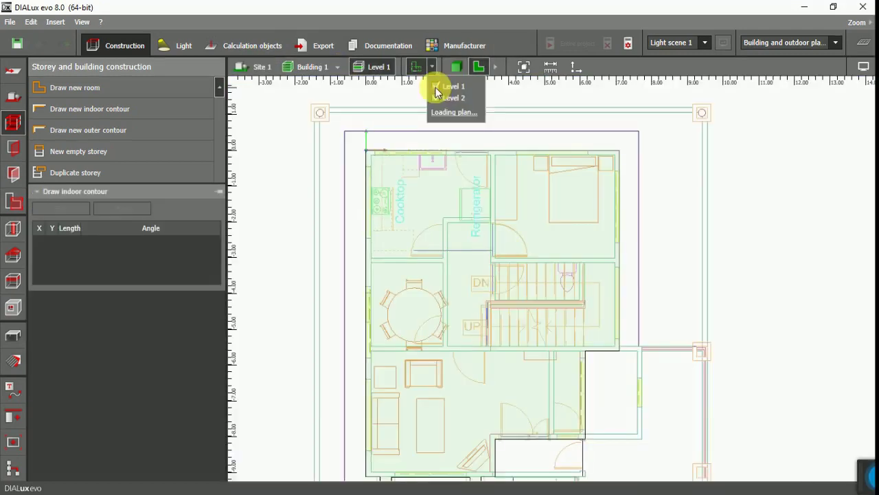
Step: Hide the Level 2 drawing and trace the bedroom's four wall corners as Room 1
left_click(435, 98)
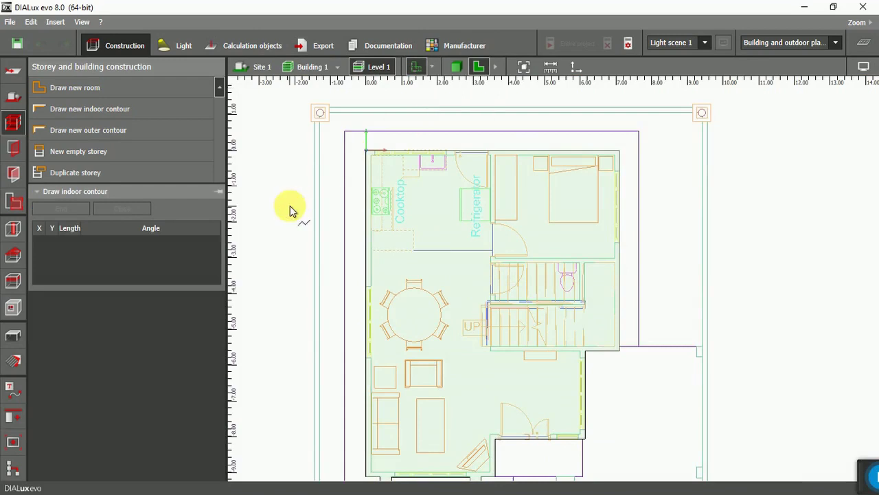
scroll(317, 209, "down", 2)
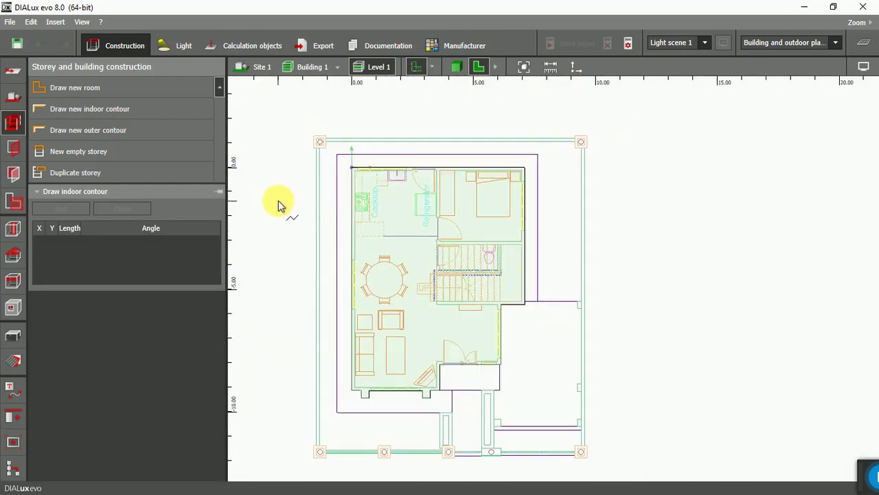
scroll(433, 233, "down", 2)
scroll(330, 266, "up", 1)
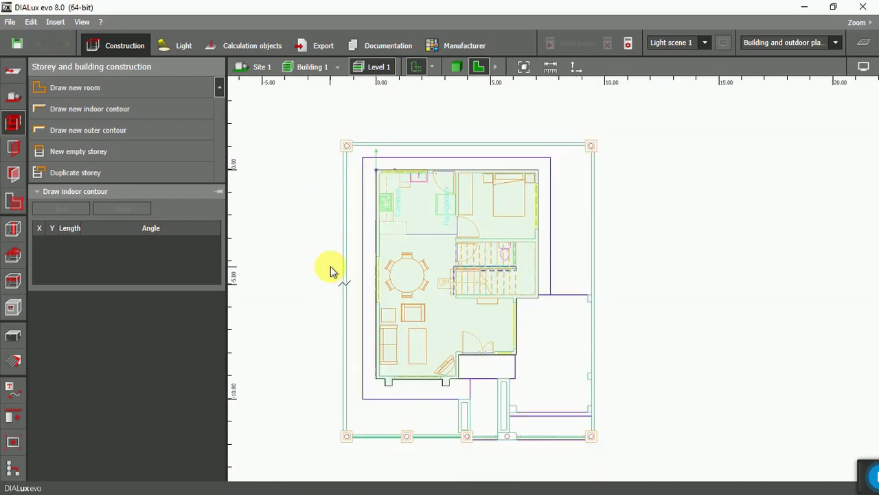
scroll(331, 266, "up", 1)
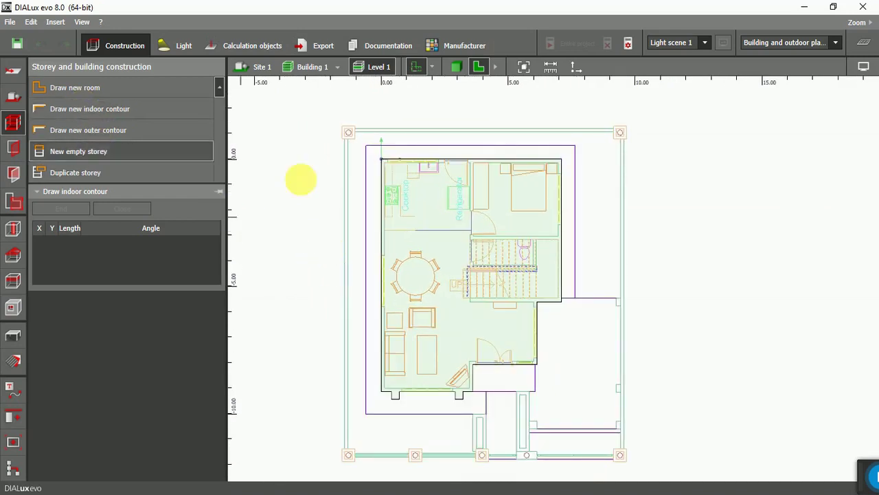
scroll(494, 182, "up", 1)
scroll(494, 179, "up", 4)
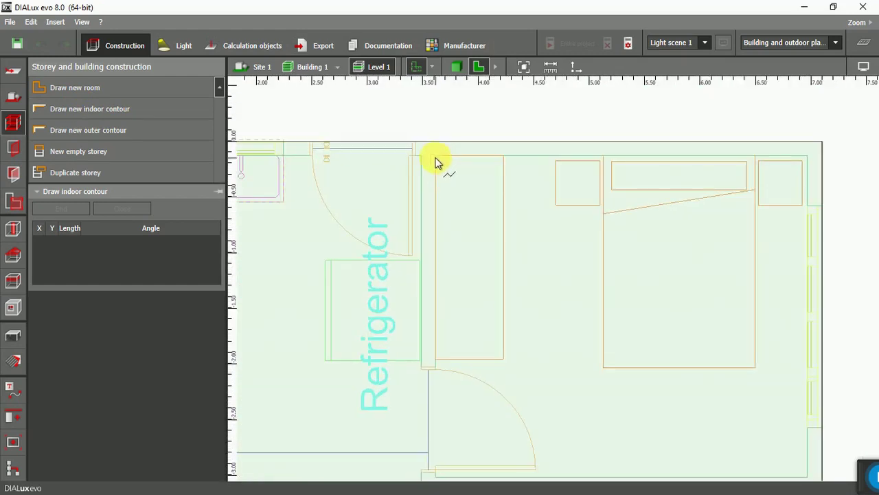
left_click(435, 157)
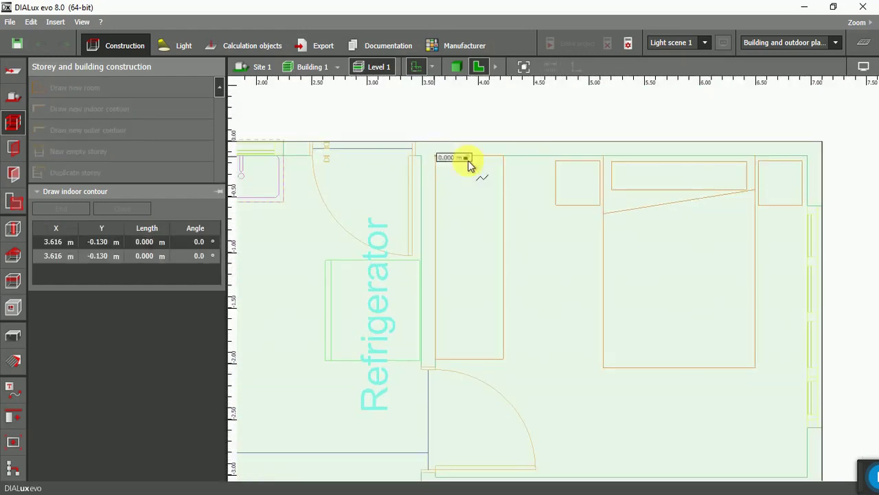
left_click(807, 155)
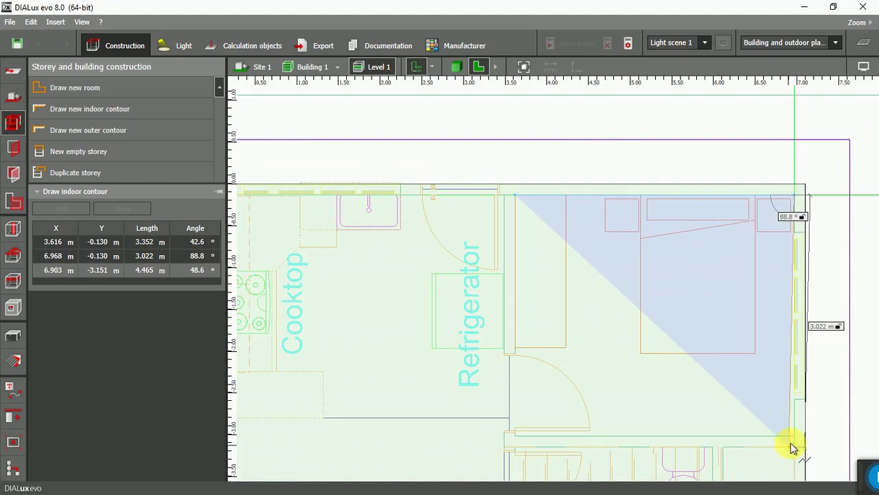
left_click(794, 437)
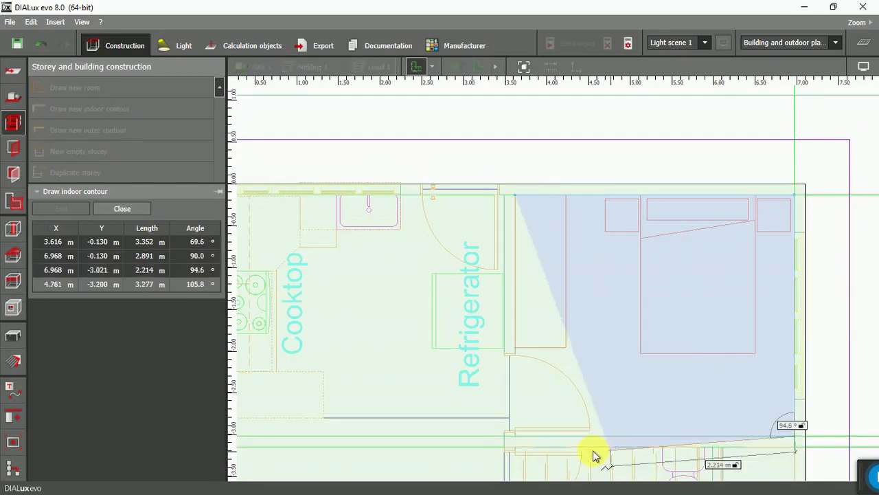
left_click(517, 439)
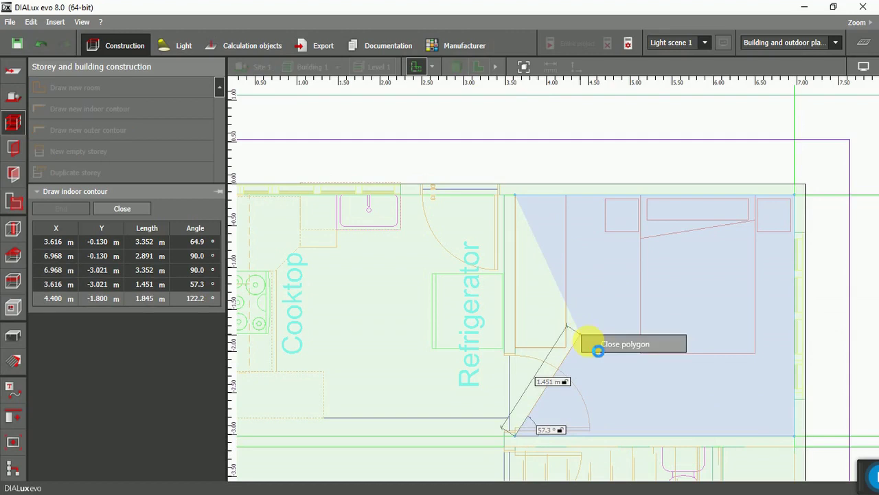
left_click(599, 350)
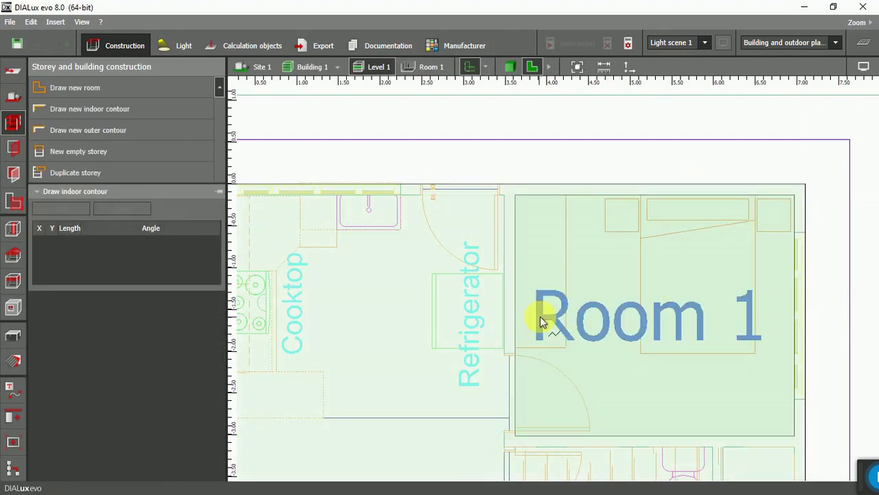
Step: End contour drawing and orbit the 3D view to inspect Room 1
scroll(521, 239, "down", 2)
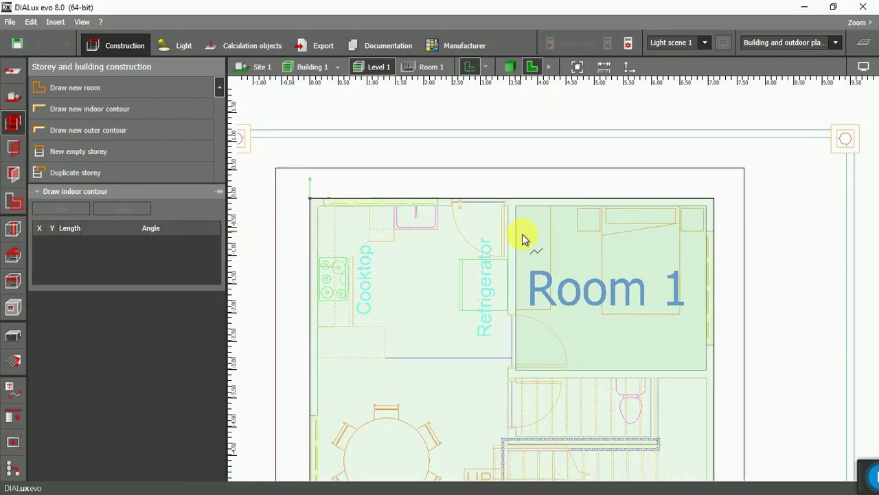
scroll(543, 235, "down", 2)
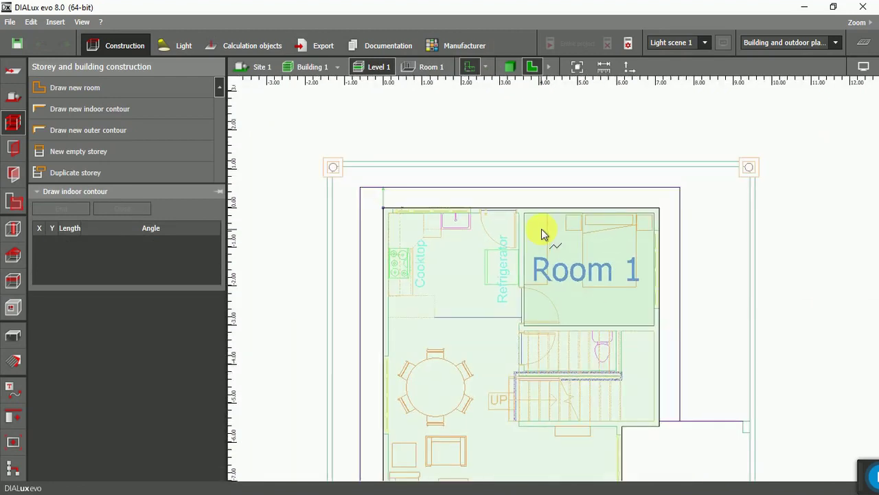
key("Escape")
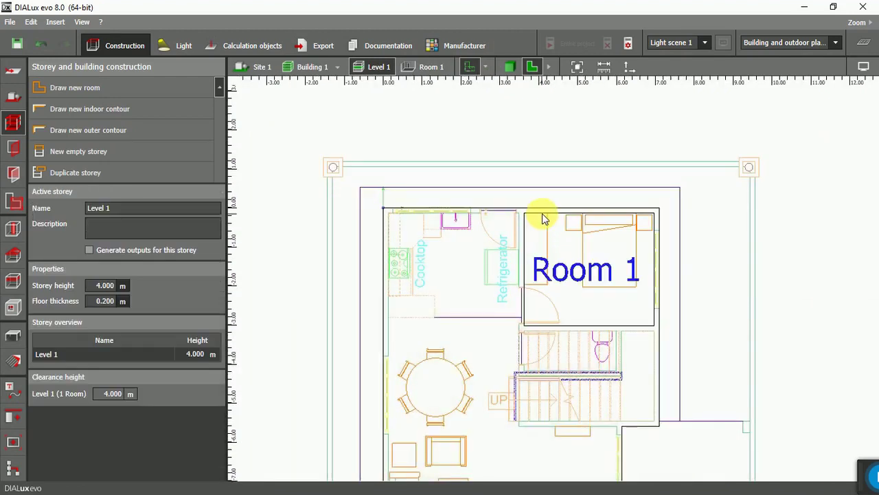
left_click(508, 66)
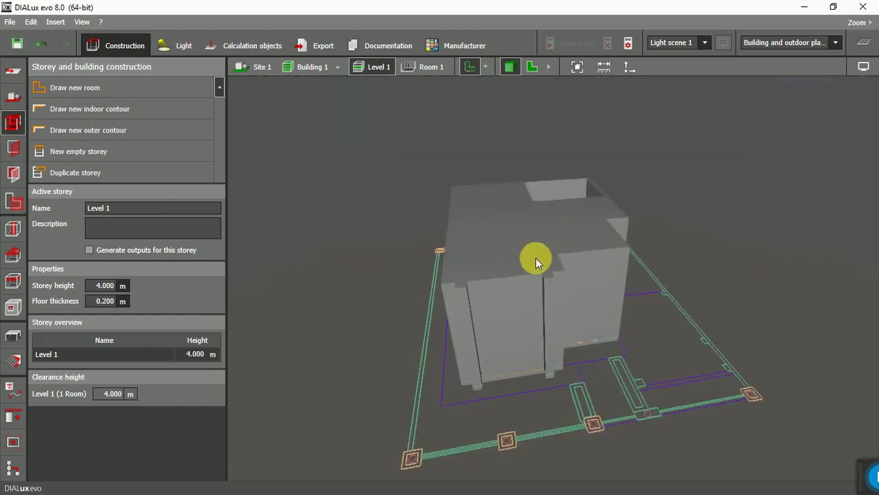
left_click_drag(536, 257, 533, 349)
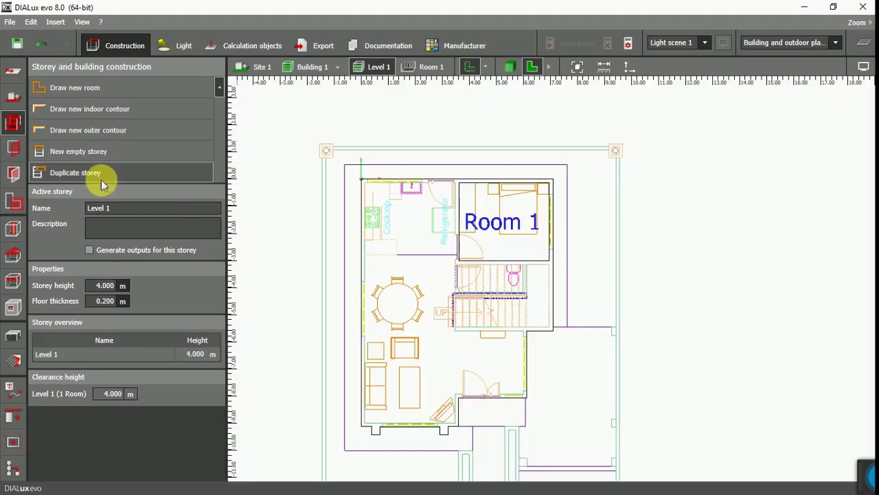
left_click(90, 109)
Step: Trace the kitchen's top wall, jogging around Room 1's corner to the right outer wall
scroll(365, 188, "up", 5)
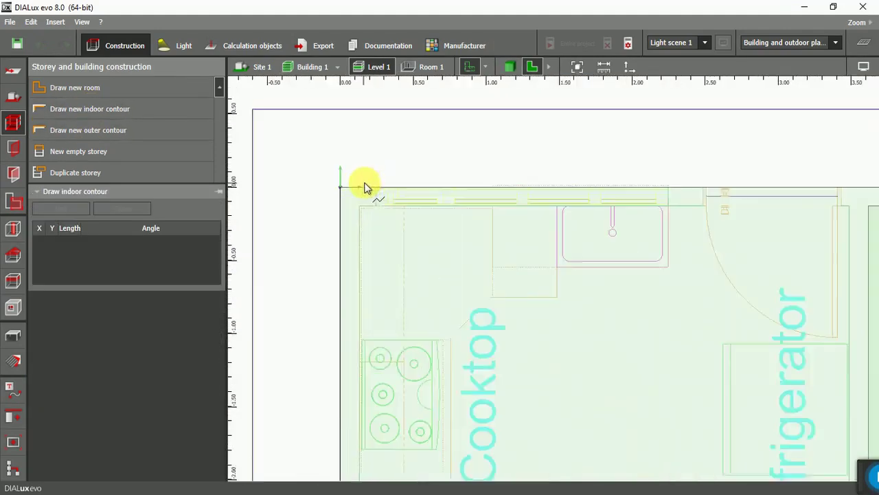
left_click(358, 203)
scroll(403, 206, "down", 3)
scroll(530, 213, "up", 4)
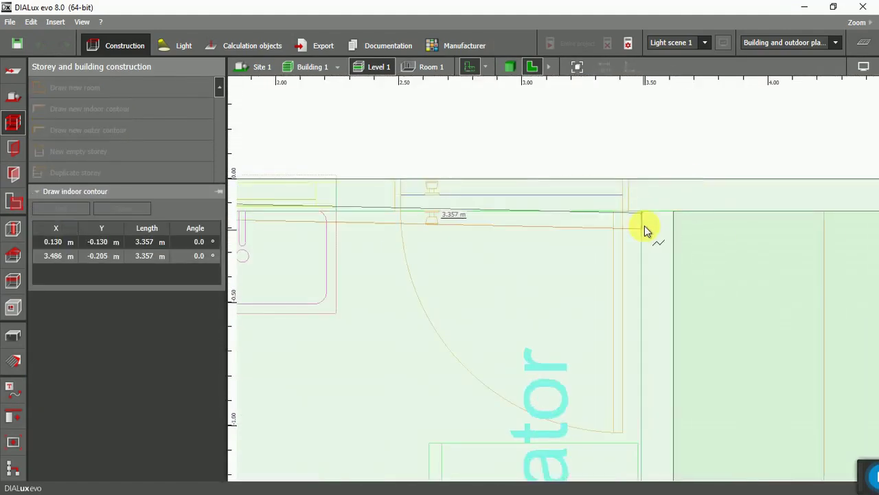
left_click(642, 211)
scroll(628, 210, "down", 3)
scroll(635, 323, "up", 5)
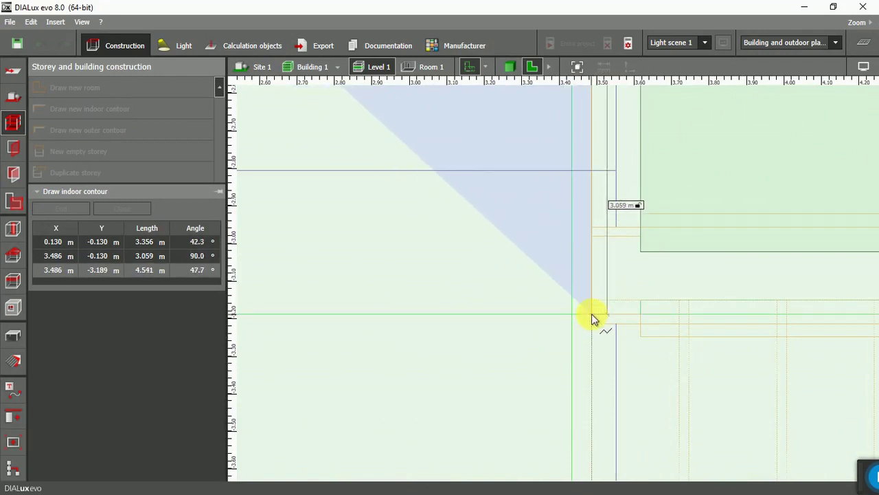
left_click(592, 313)
left_click(645, 313)
left_click(643, 301)
scroll(618, 309, "down", 3)
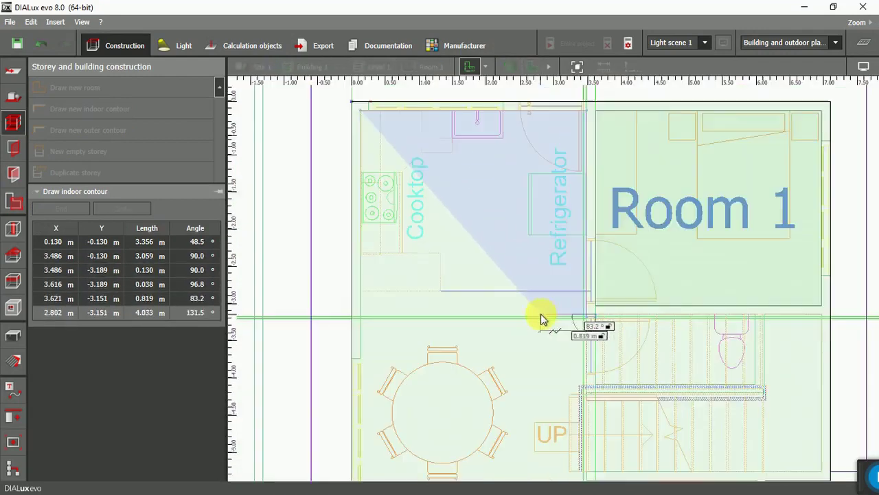
scroll(820, 333, "up", 4)
left_click(815, 288)
scroll(790, 316, "down", 4)
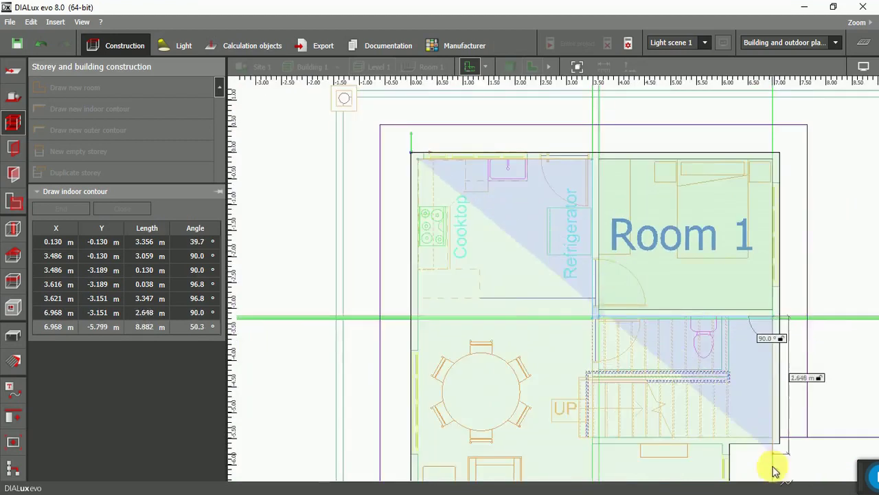
scroll(775, 471, "up", 3)
Step: Trace the stair wall, dining area and entrance corners, closing the outline as Room 4
left_click(777, 413)
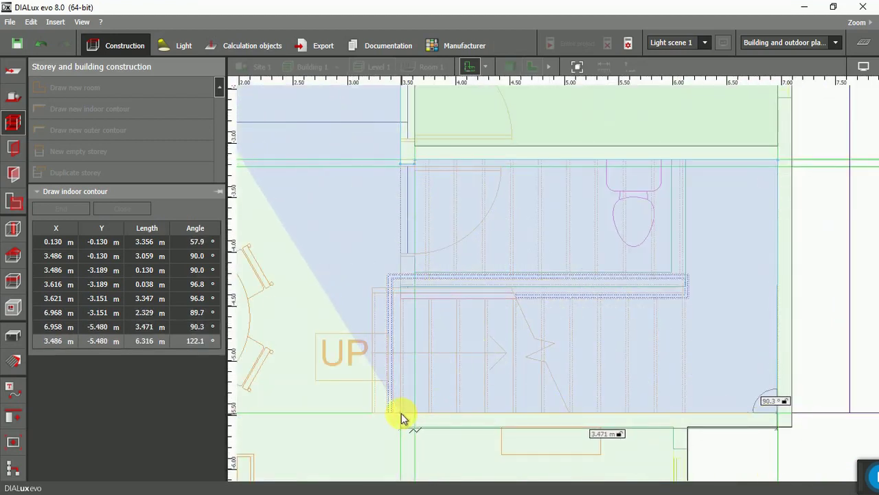
left_click(402, 418)
left_click(402, 431)
left_click(674, 428)
scroll(674, 428, "down", 4)
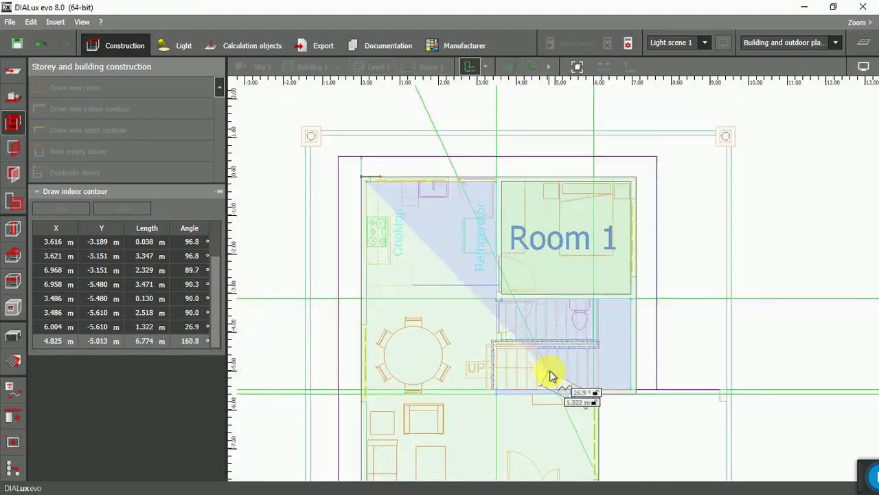
scroll(575, 431, "up", 3)
left_click(581, 369)
scroll(337, 382, "up", 1)
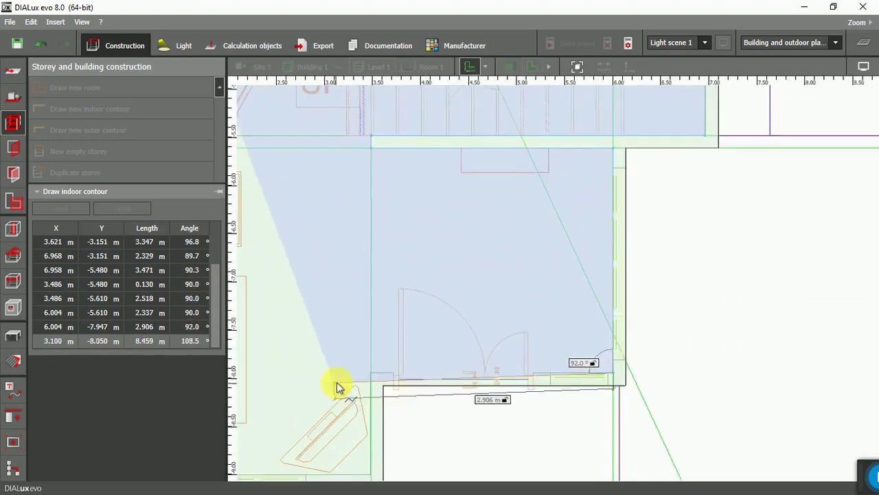
left_click(375, 369)
scroll(373, 453, "up", 3)
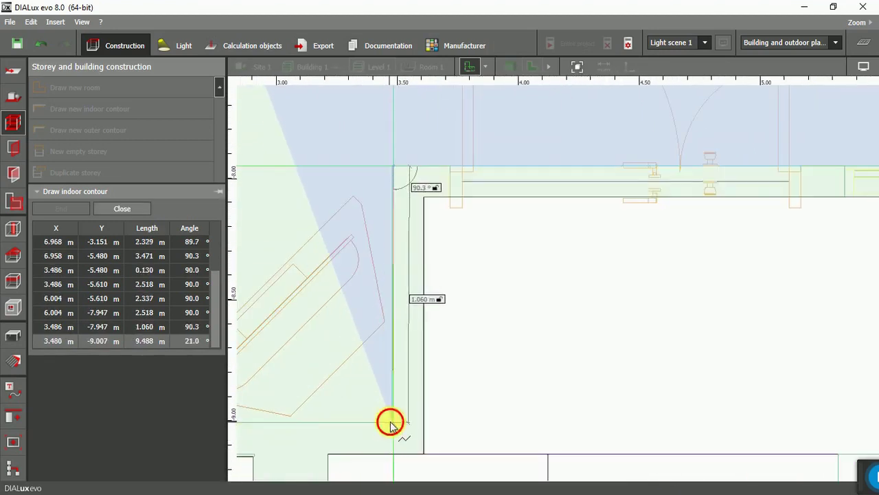
left_click(391, 424)
scroll(685, 393, "down", 4)
scroll(408, 406, "up", 3)
left_click(393, 401)
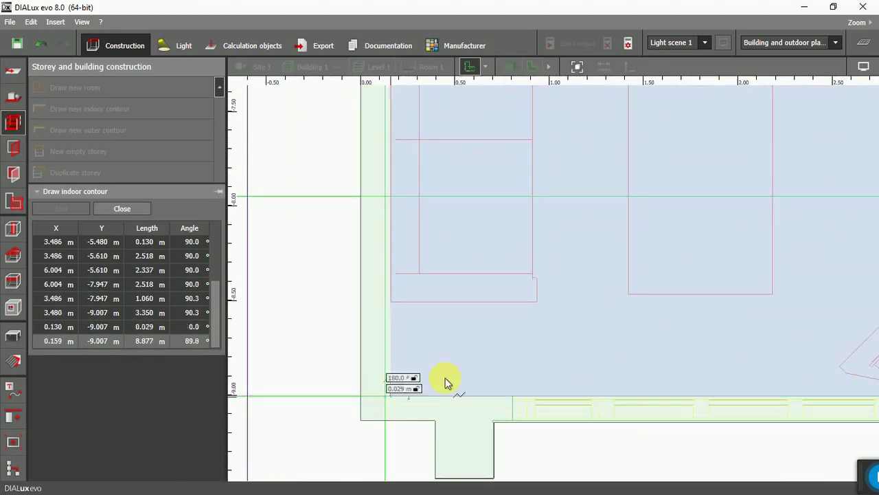
left_click(462, 331)
scroll(359, 378, "down", 4)
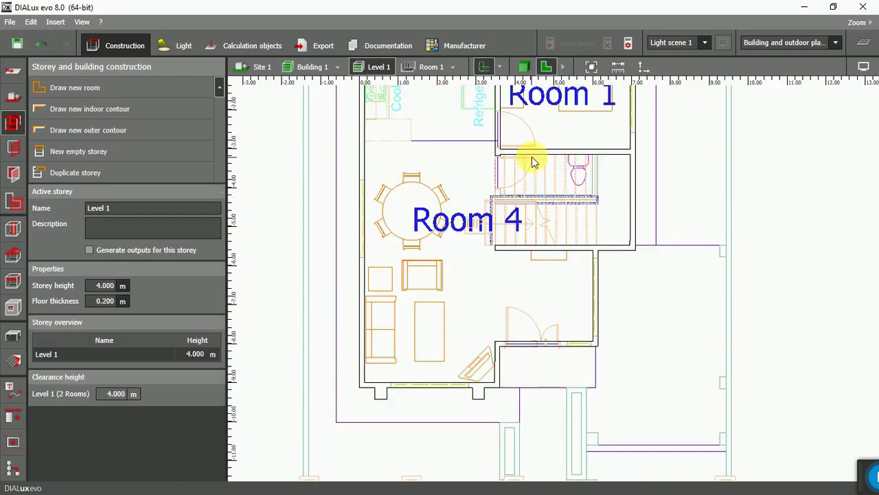
right_click_drag(532, 160, 614, 308)
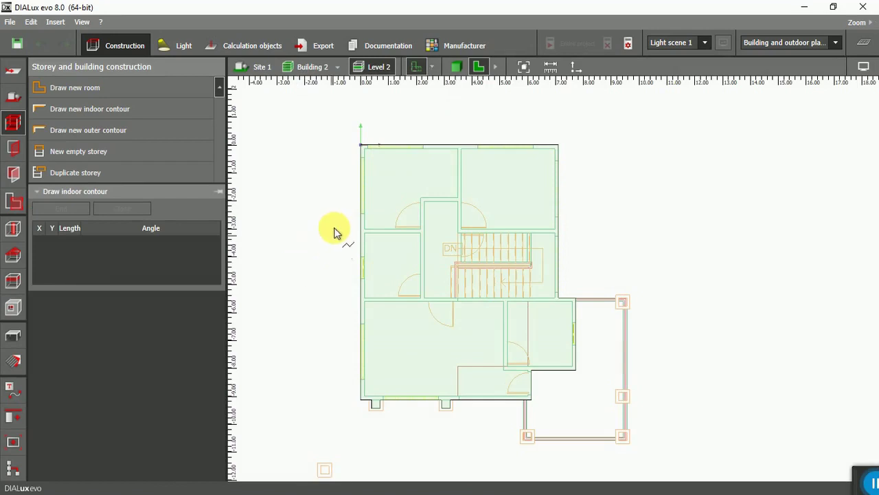
Step: Trace the four corners of the top-right room on the Level 2 plan to create Room 5
scroll(398, 222, "up", 1)
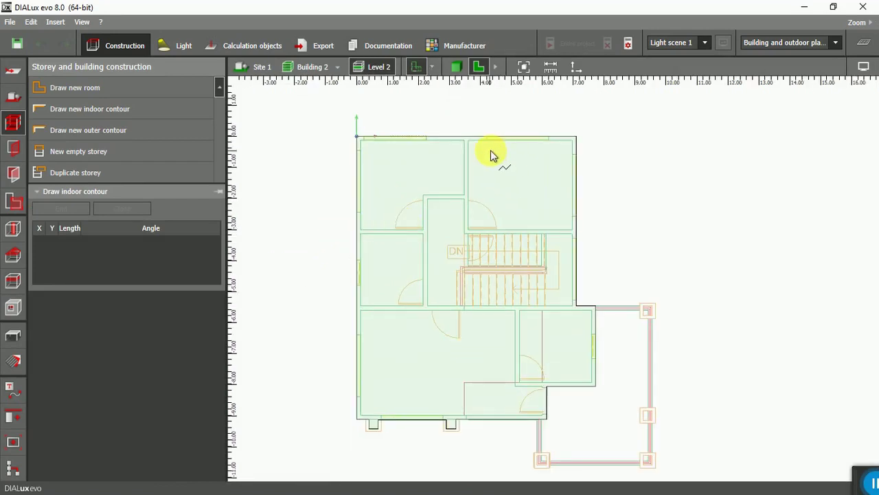
scroll(481, 146, "up", 2)
scroll(470, 143, "up", 3)
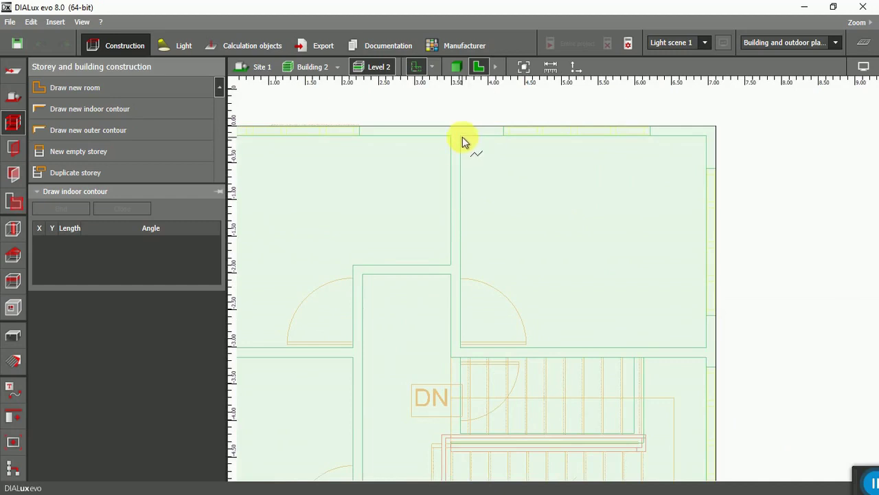
left_click(460, 135)
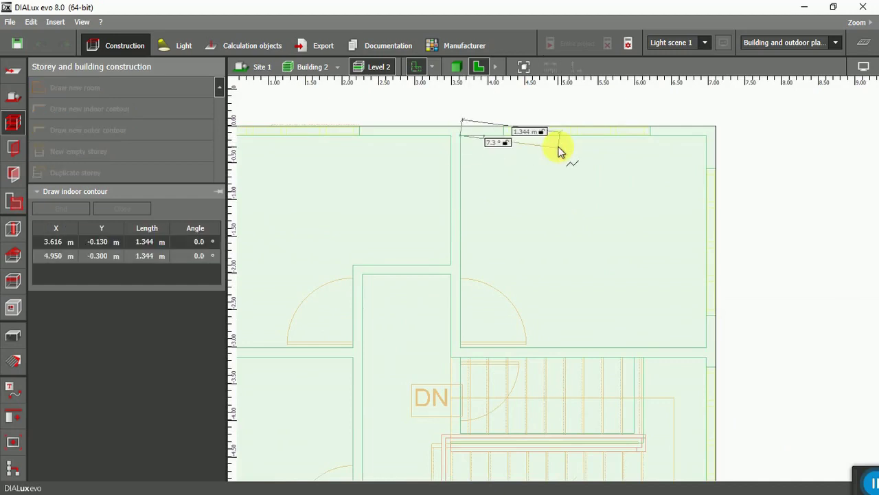
left_click(706, 135)
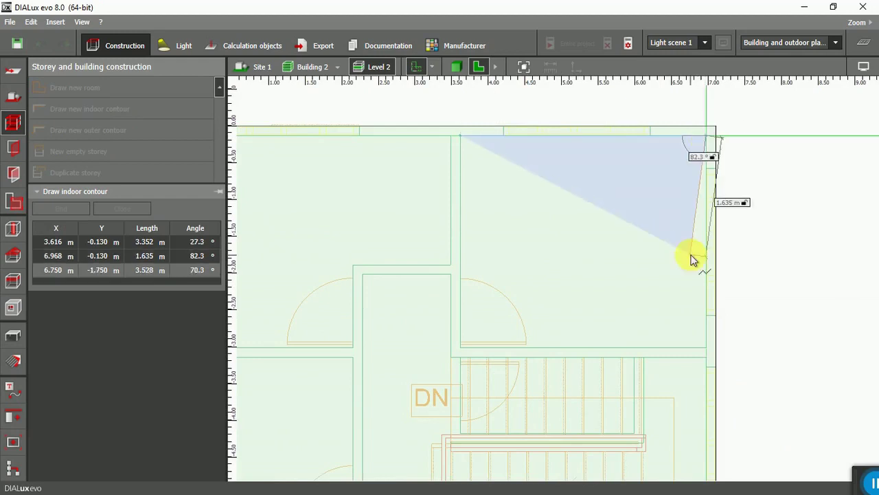
left_click(704, 346)
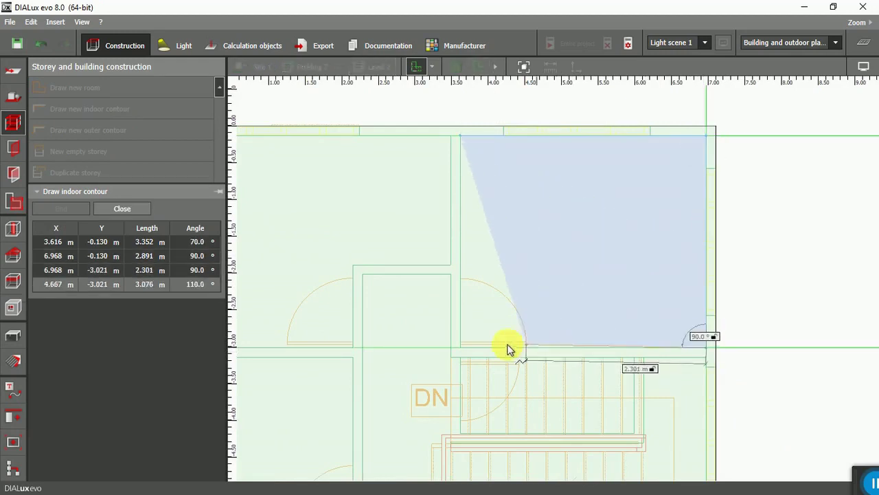
left_click(461, 347)
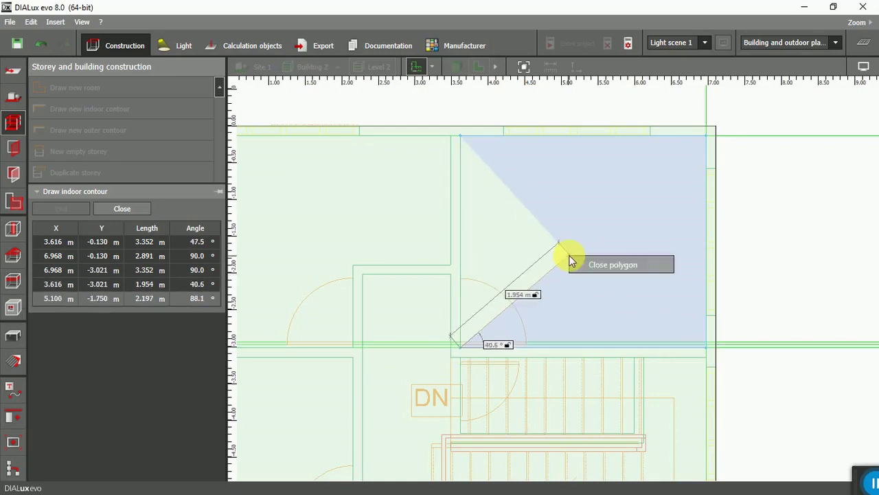
left_click(571, 261)
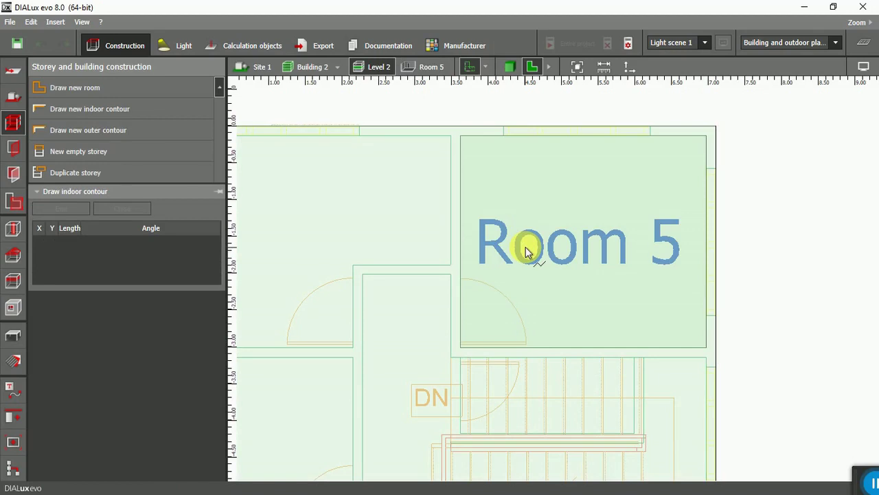
scroll(546, 248, "down", 3)
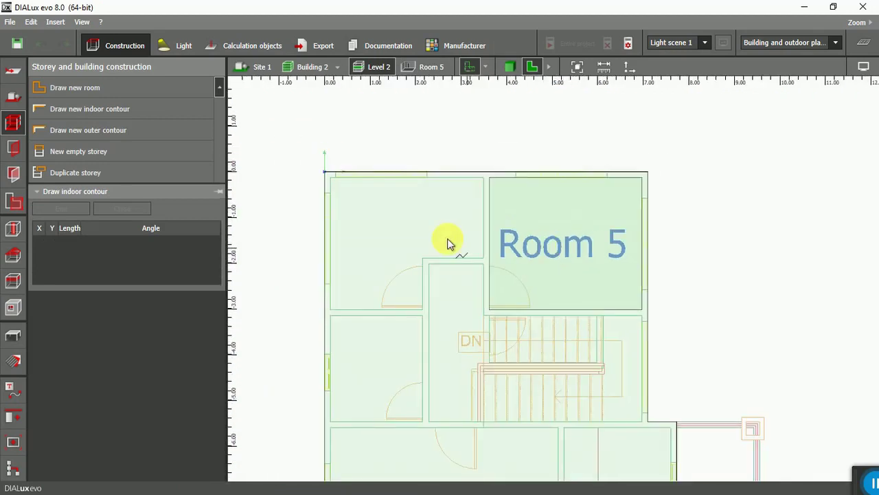
Step: Trace Room 6 around Level 2's top-left room, following its stepped wall, and finish the polygon
scroll(327, 180, "up", 5)
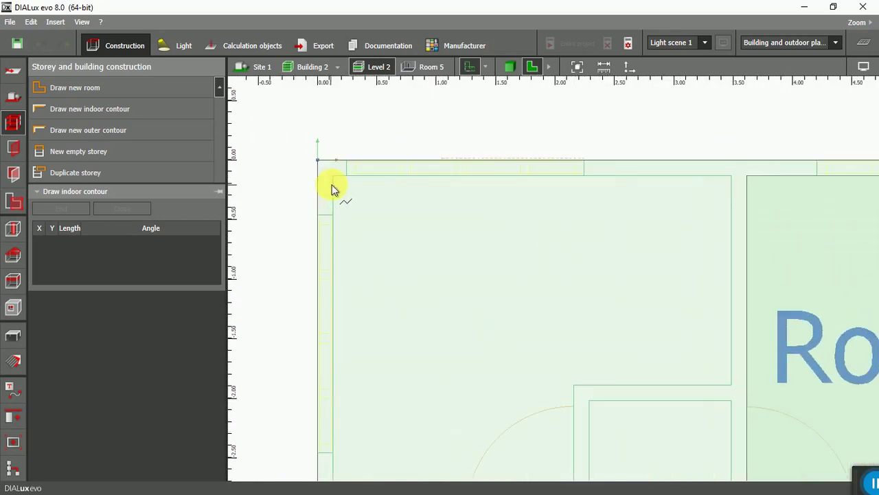
left_click(334, 177)
left_click(731, 176)
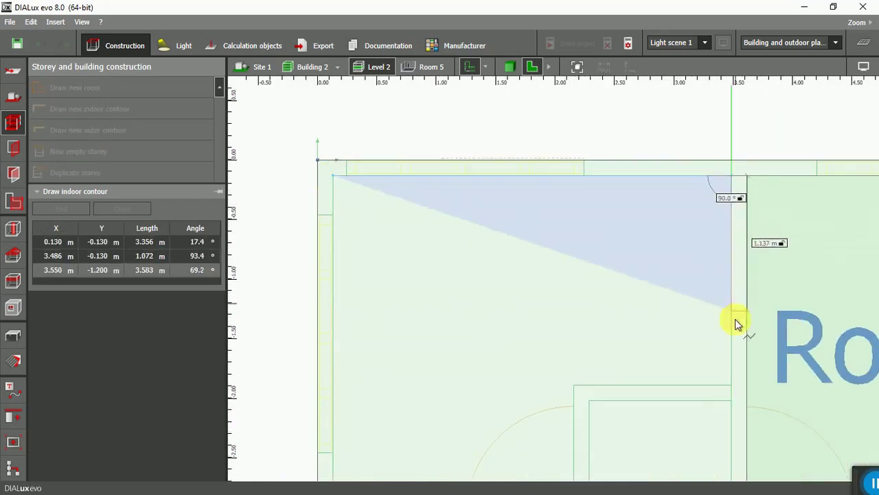
left_click(732, 385)
left_click(575, 384)
scroll(570, 340, "down", 2)
scroll(575, 447, "up", 2)
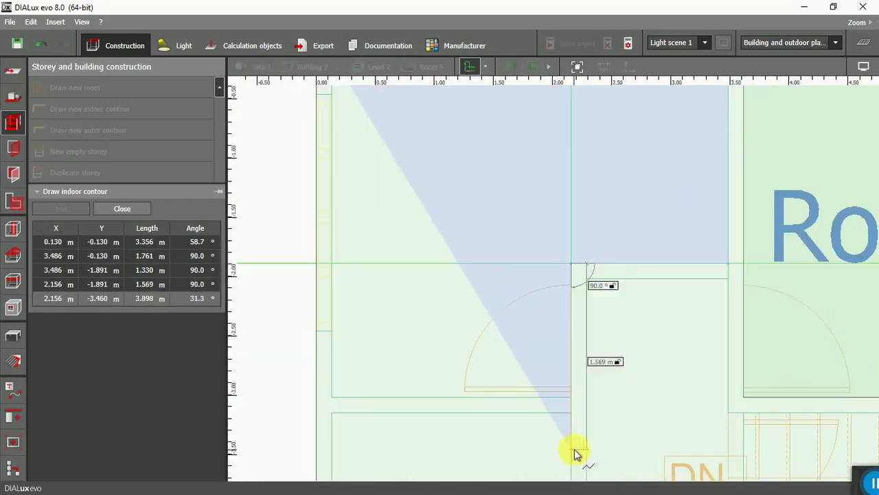
left_click(570, 397)
right_click(402, 316)
left_click(440, 322)
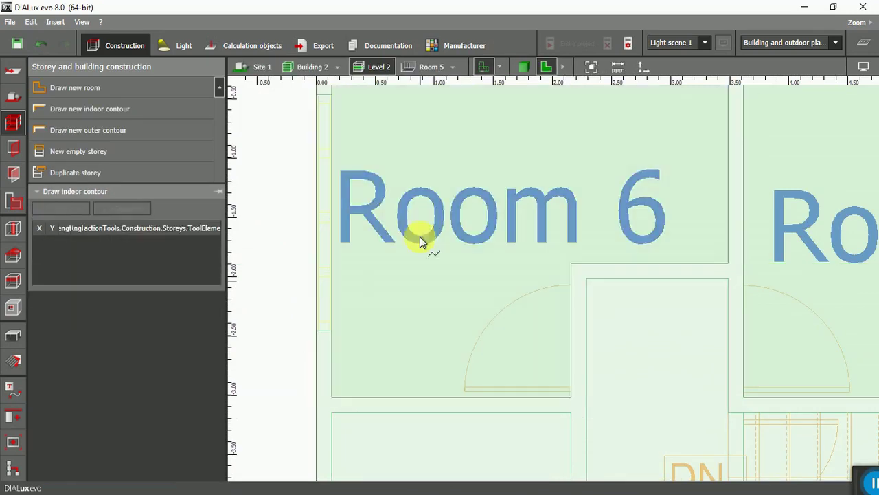
Step: Trace Room 7 as a four-corner contour just below Room 6
scroll(420, 237, "down", 3)
scroll(398, 287, "up", 4)
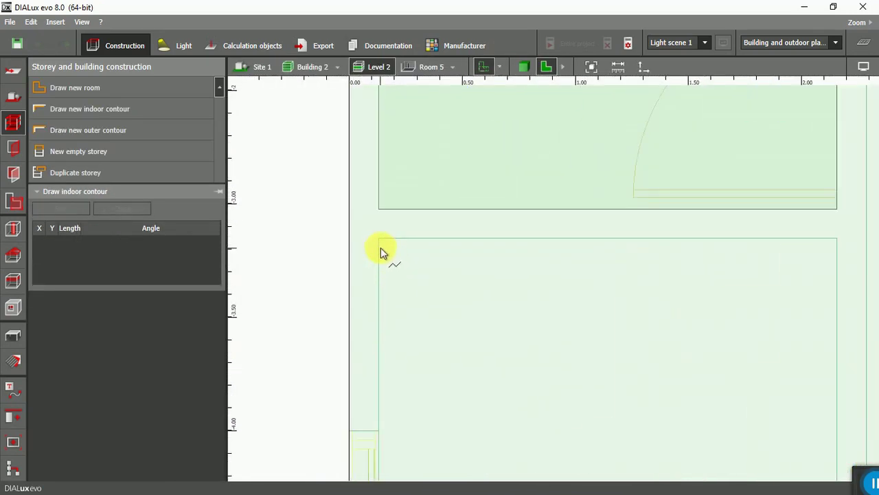
scroll(383, 246, "up", 2)
left_click(376, 237)
scroll(397, 255, "down", 3)
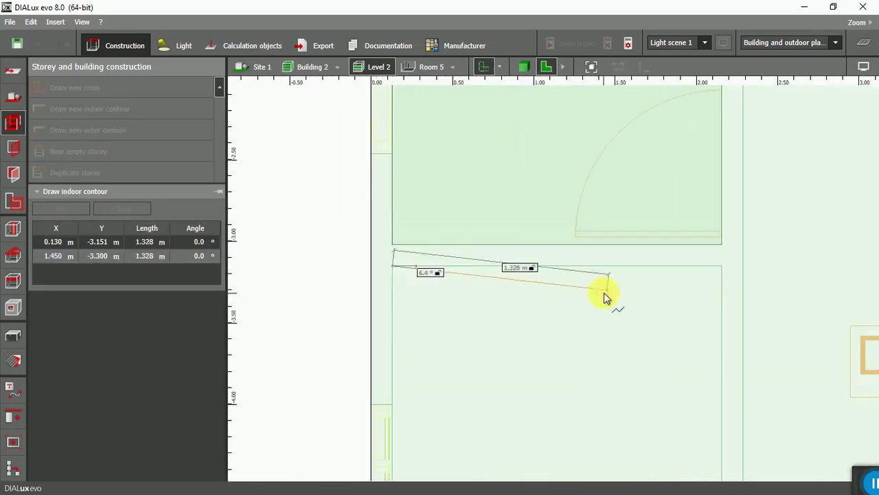
left_click(722, 268)
scroll(662, 361, "up", 3)
left_click(678, 367)
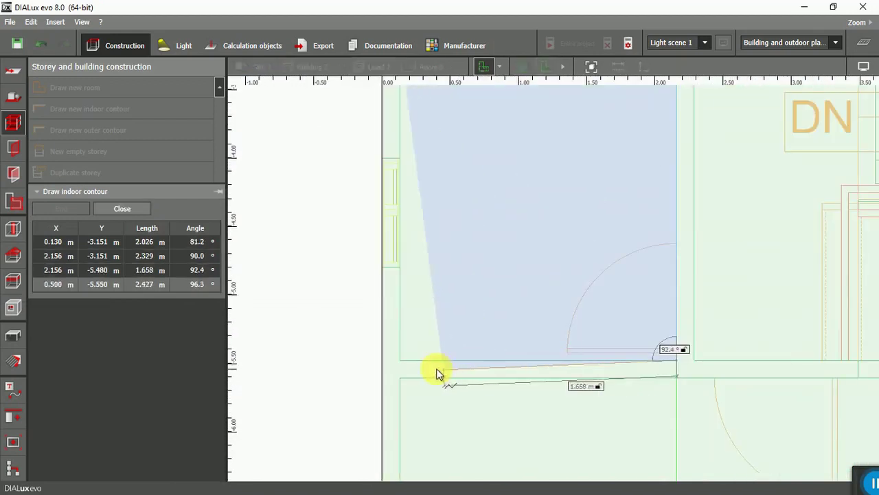
left_click(409, 359)
double_click(481, 278)
scroll(474, 292, "down", 3)
scroll(450, 282, "down", 3)
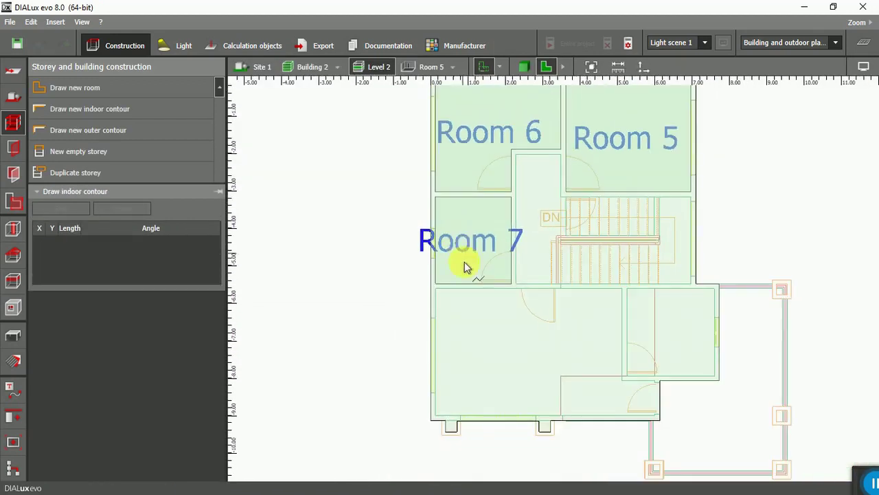
scroll(461, 277, "up", 5)
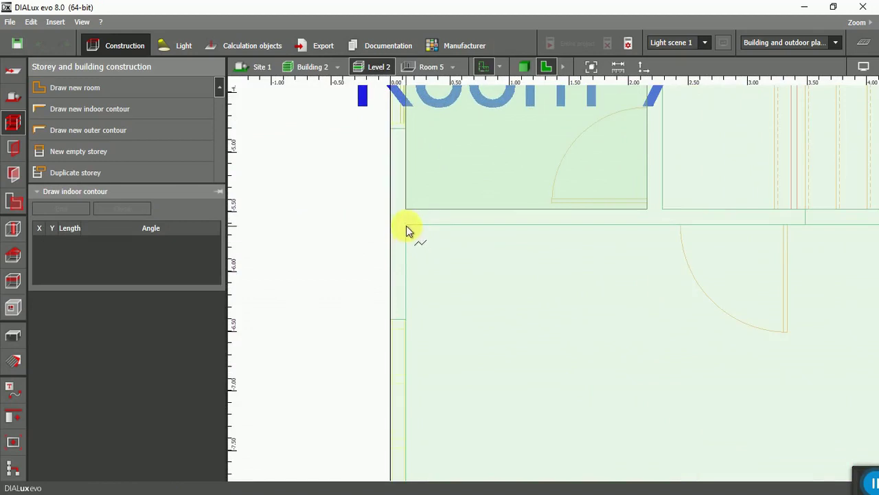
Step: Trace Room 8 across the large lower-left room, including its outward wall step, and close the polygon
left_click(410, 236)
scroll(422, 287, "down", 3)
scroll(639, 295, "up", 3)
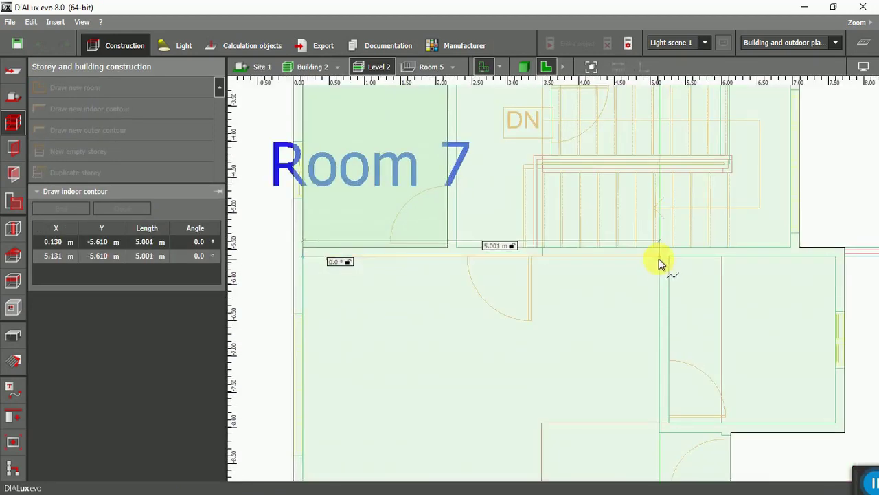
left_click(657, 260)
scroll(629, 391, "down", 3)
scroll(656, 385, "up", 5)
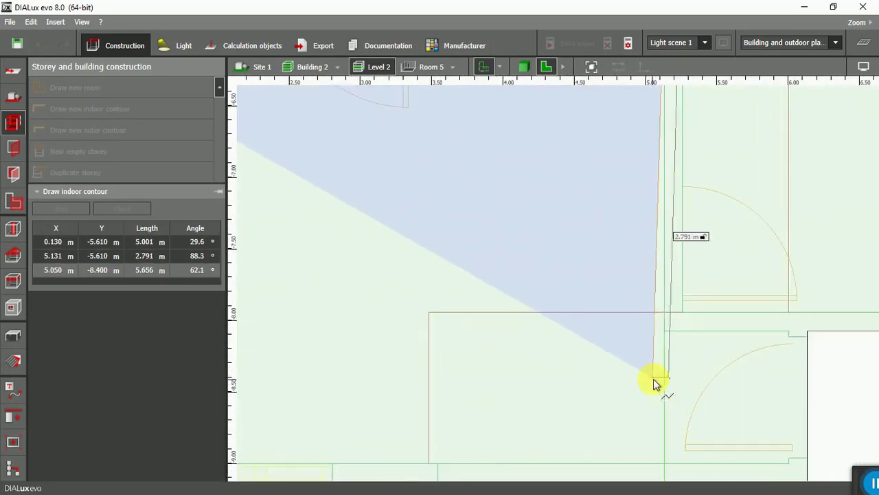
left_click(662, 333)
scroll(711, 373, "down", 2)
scroll(736, 326, "up", 5)
left_click(736, 323)
scroll(748, 410, "down", 3)
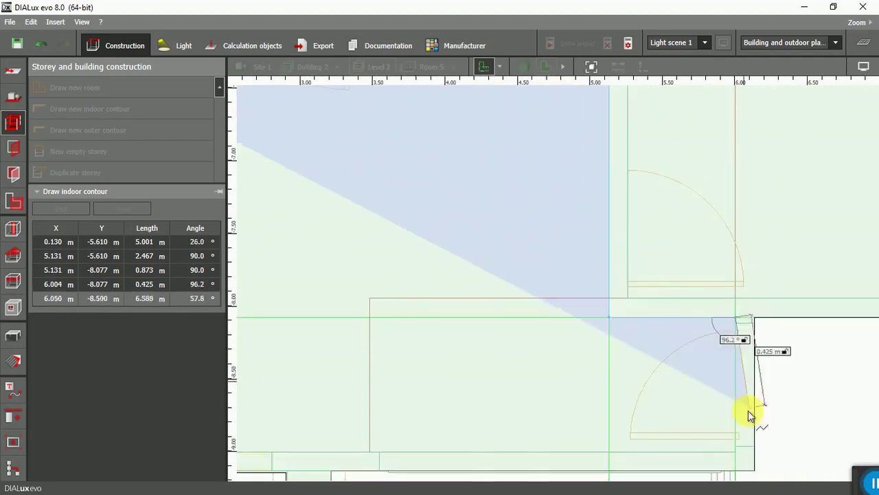
left_click(735, 448)
scroll(734, 450, "down", 3)
left_click(361, 450)
right_click(435, 359)
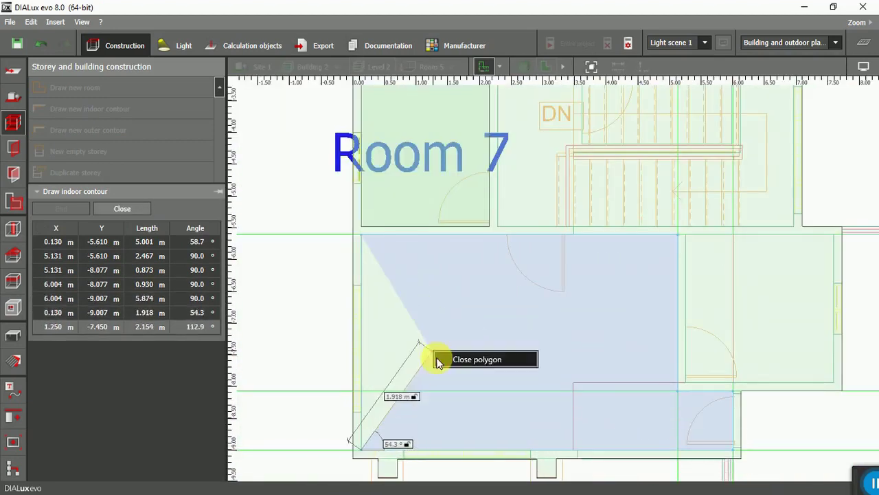
left_click(481, 360)
Step: Trace Room 9 as a four-corner contour around the lower-right room
scroll(664, 334, "down", 3)
scroll(550, 313, "up", 5)
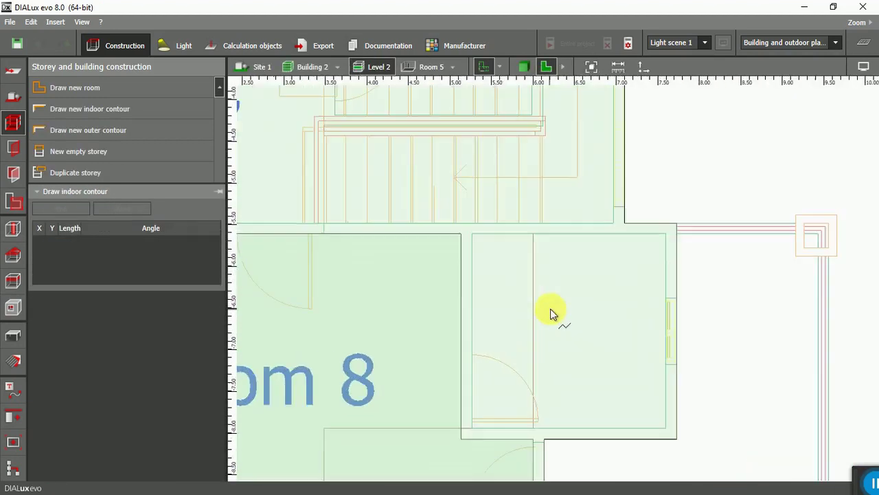
scroll(471, 240, "up", 2)
left_click(471, 234)
scroll(472, 235, "down", 3)
scroll(727, 268, "up", 2)
left_click(728, 256)
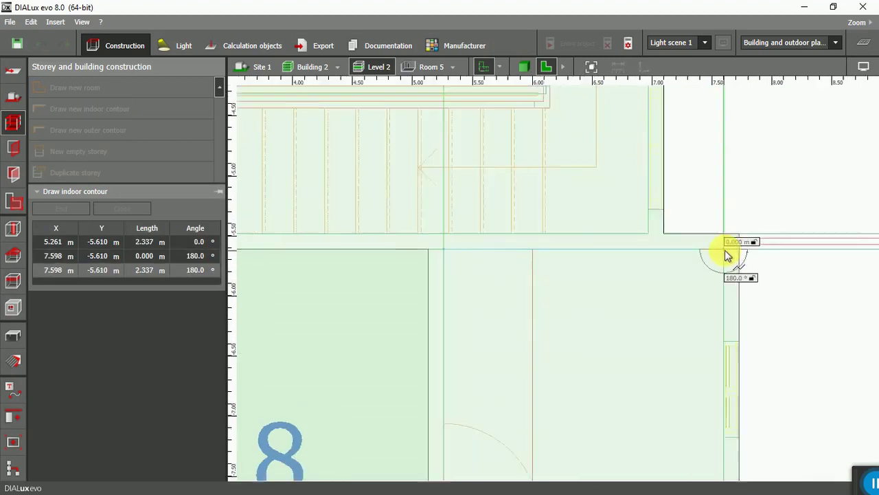
scroll(730, 447, "up", 2)
left_click(717, 416)
left_click(359, 417)
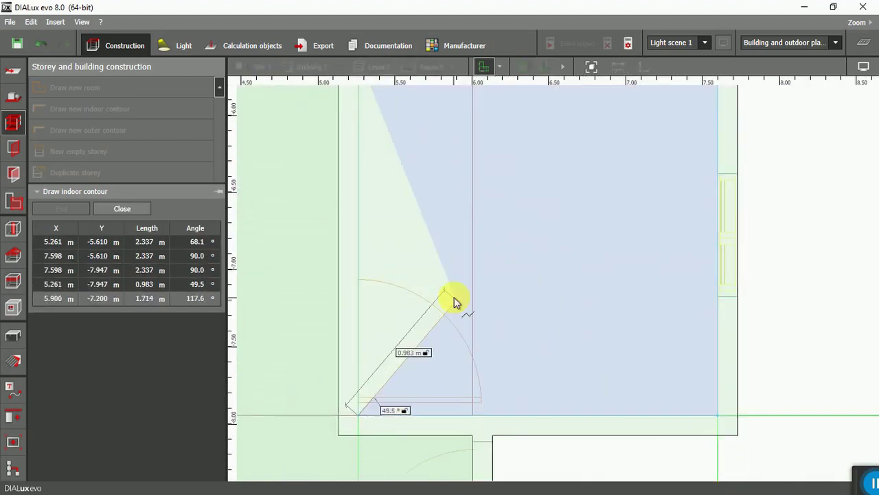
key("Return")
scroll(589, 333, "down", 4)
scroll(485, 182, "up", 3)
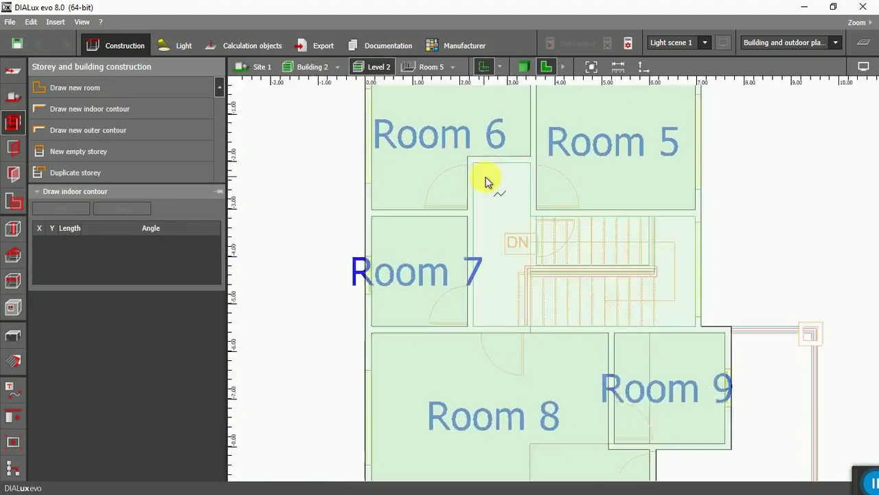
scroll(481, 180, "up", 5)
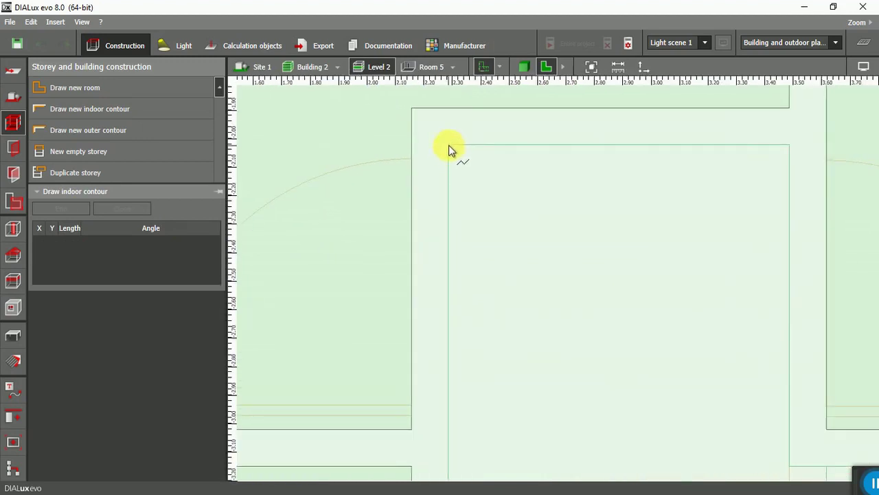
Step: Trace Room 10 around the central stairwell, following its stepped right wall
left_click(448, 145)
left_click(790, 145)
scroll(652, 206, "down", 4)
left_click(714, 320)
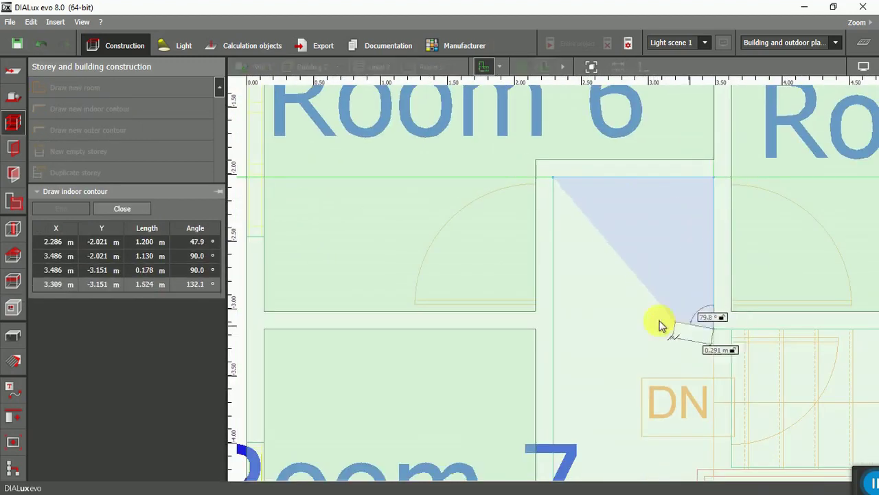
scroll(779, 357, "down", 3)
scroll(818, 306, "up", 3)
left_click(818, 305)
scroll(650, 314, "down", 3)
scroll(722, 419, "up", 3)
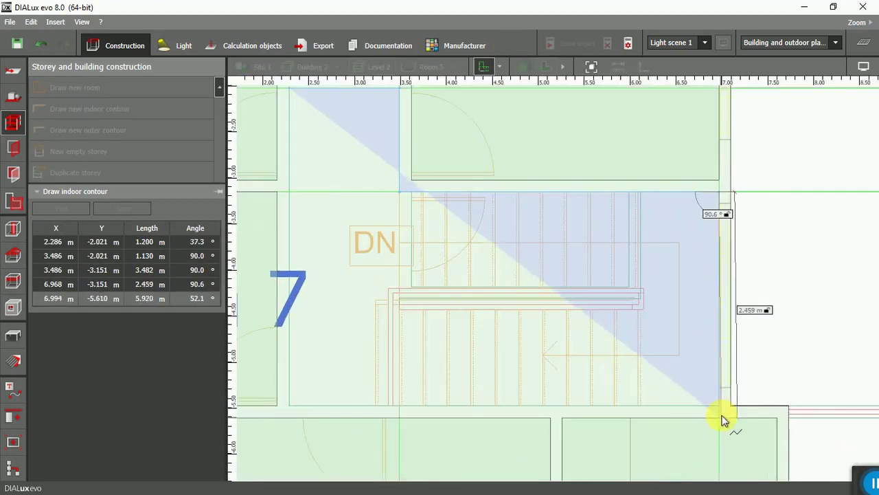
left_click(721, 405)
scroll(720, 406, "down", 3)
left_click(497, 419)
scroll(506, 401, "up", 3)
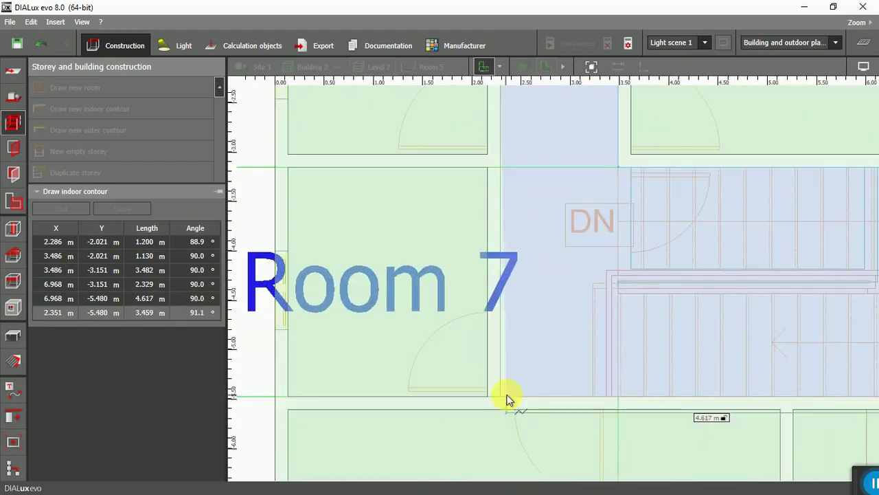
double_click(553, 302)
Step: Cancel the stray contour started outside the building and switch the plan to 3D
scroll(468, 235, "down", 3)
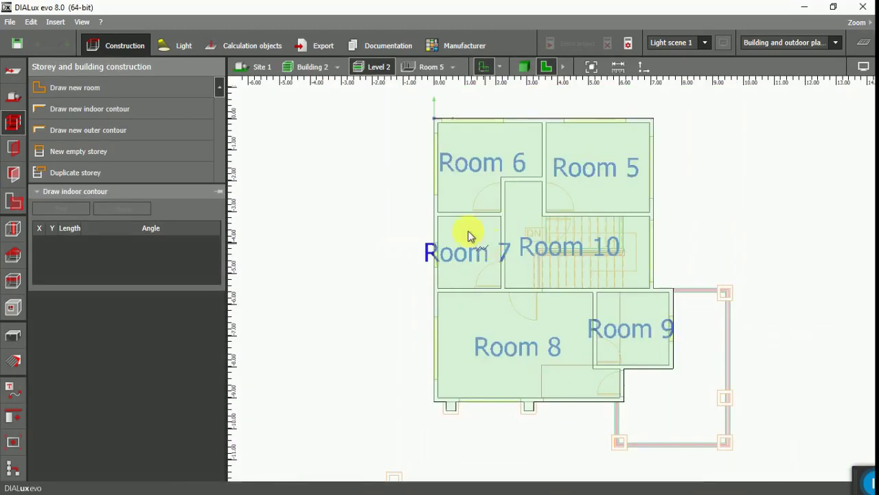
left_click(383, 259)
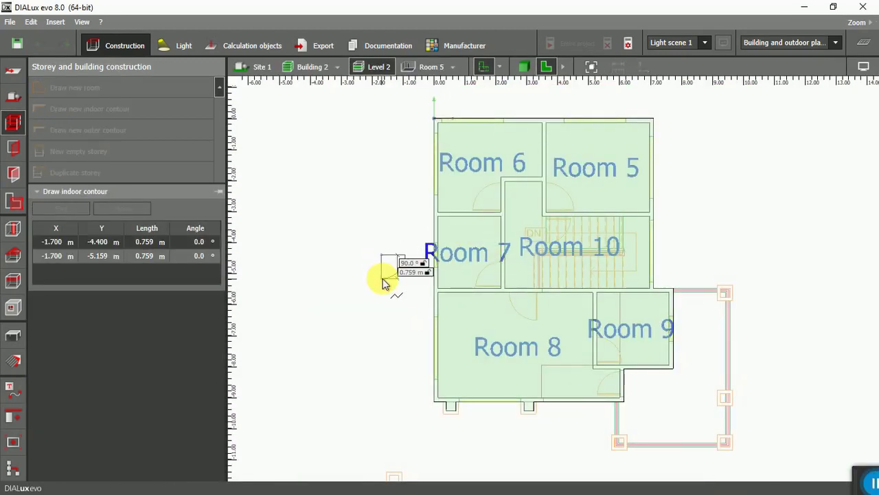
key("Escape")
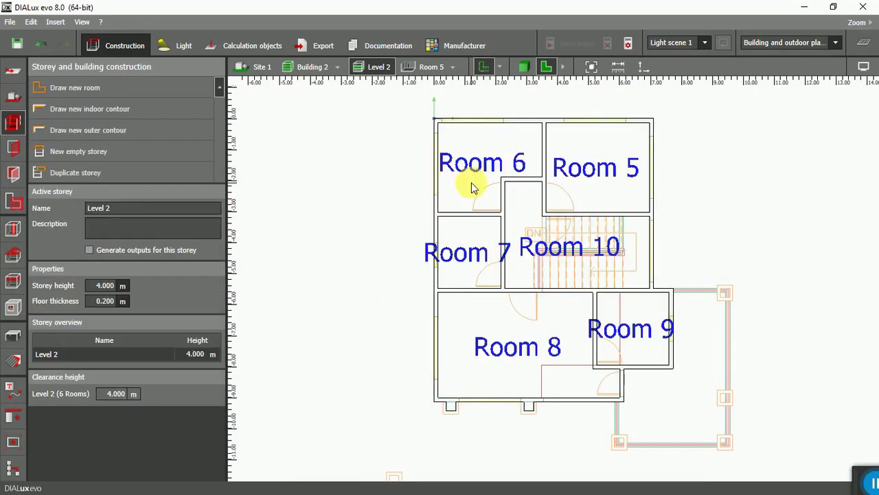
left_click(524, 68)
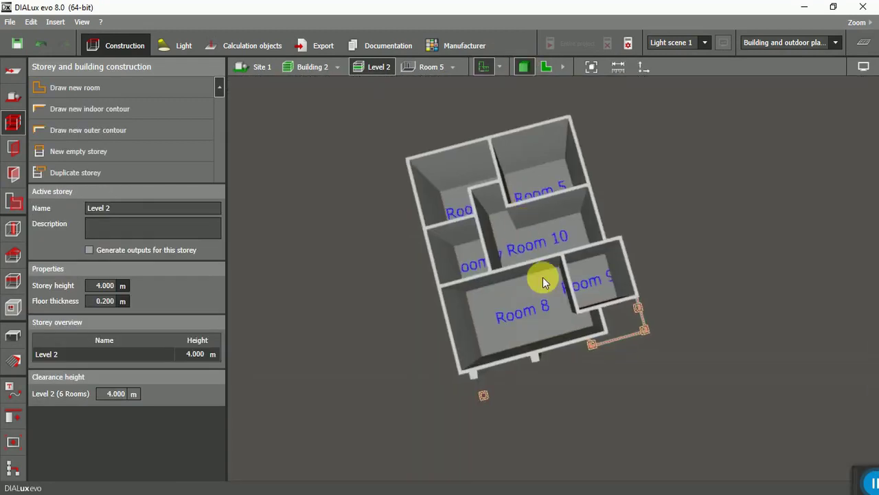
Step: Orbit the 3D model of Rooms 5–10 to bring the outer walls into view
right_click_drag(538, 322, 386, 269)
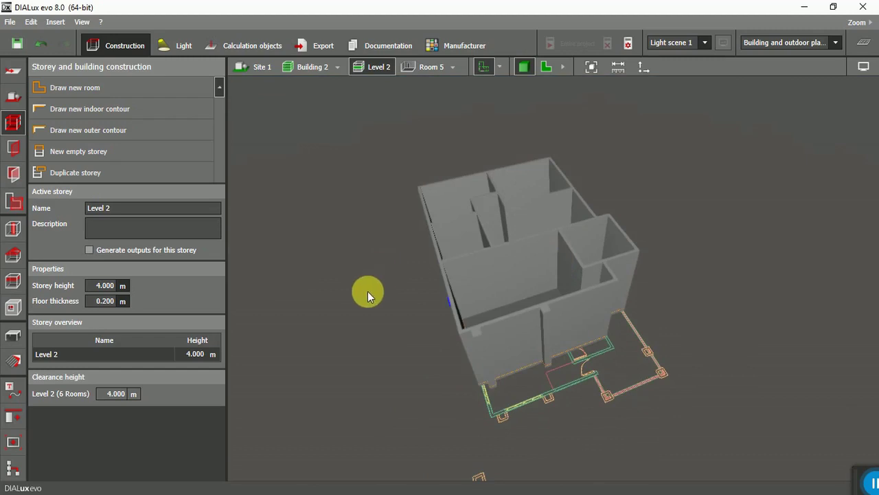